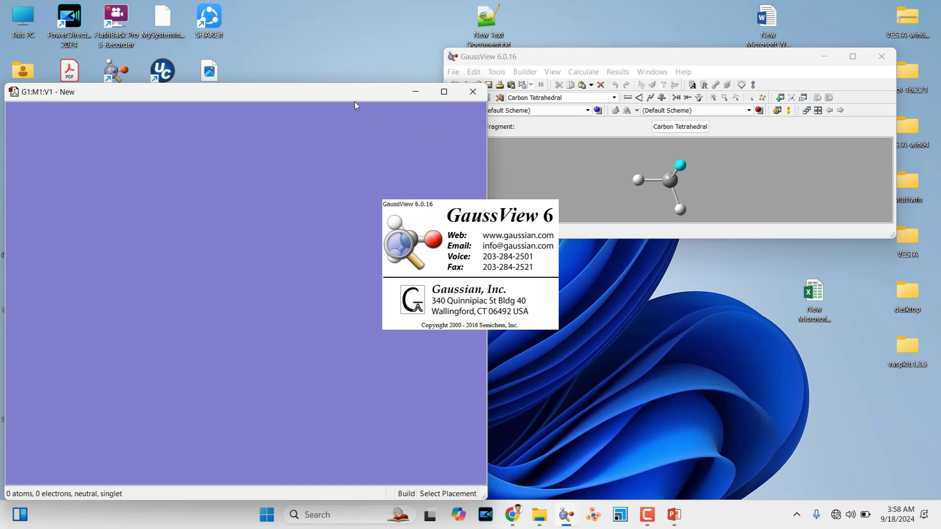
- Shrink the empty molecule window and place it beside the main control window so both are fully accessible
{"action": "left_click_drag", "start_coordinate": [332, 96], "coordinate": [516, 109]}
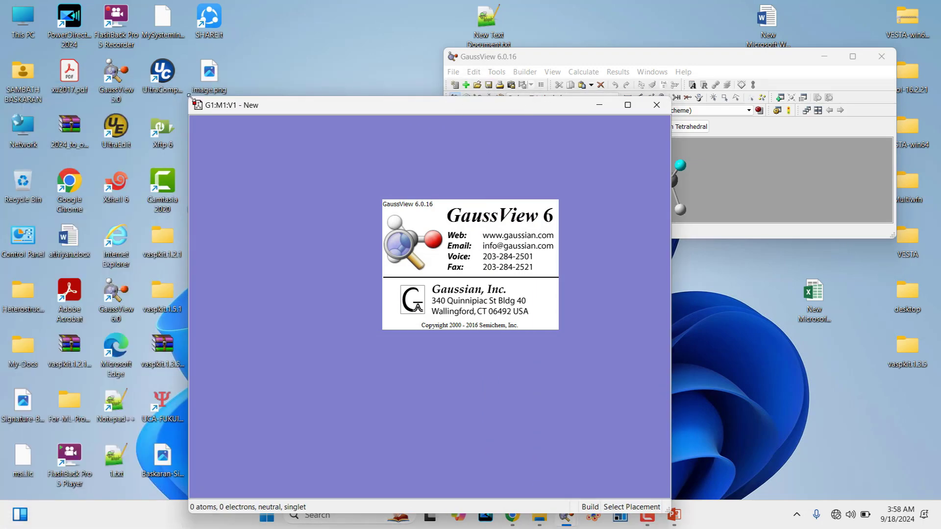
{"action": "left_click_drag", "start_coordinate": [189, 96], "coordinate": [337, 210]}
{"action": "left_click_drag", "start_coordinate": [431, 221], "coordinate": [162, 49]}
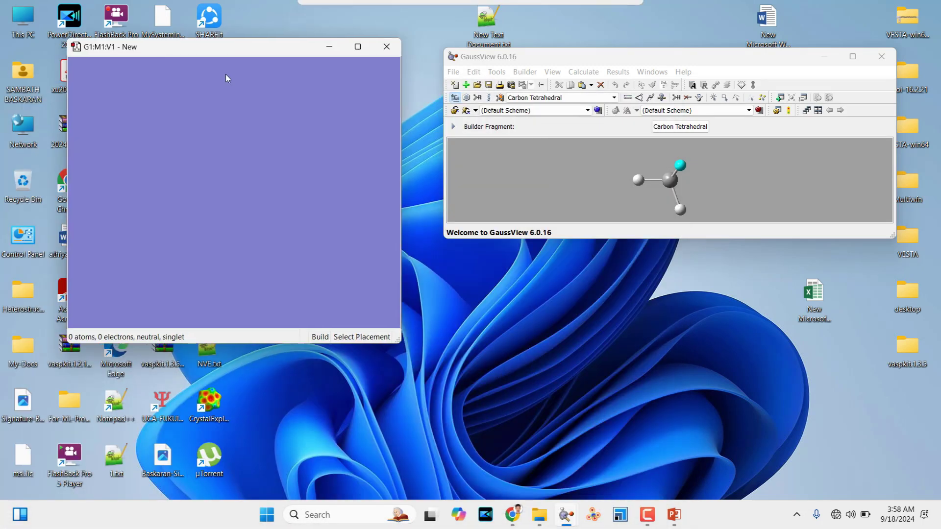
- Build an ammonia molecule by placing a Nitrogen Tetravalent (S-S-S-LP) fragment in the empty molecule window
{"action": "left_click", "coordinate": [456, 99]}
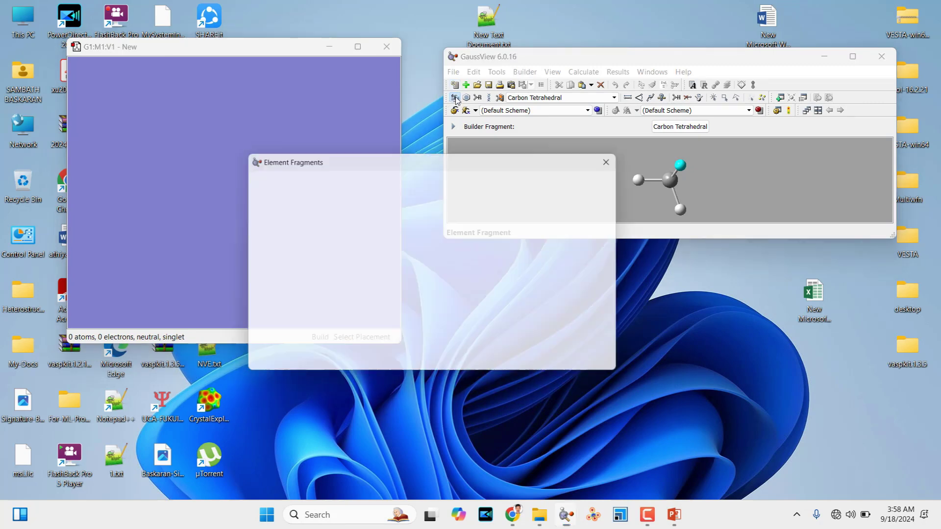
{"action": "left_click_drag", "start_coordinate": [461, 166], "coordinate": [636, 142]}
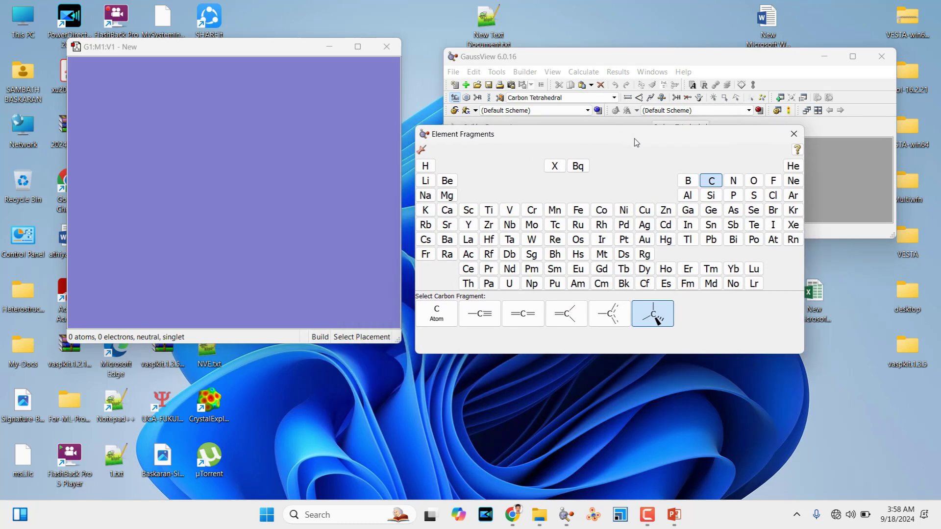
{"action": "left_click", "coordinate": [733, 182]}
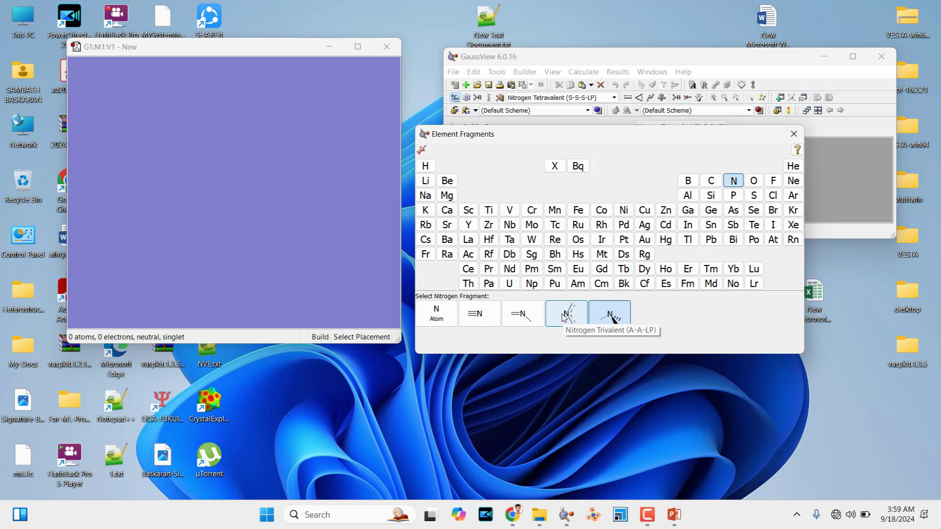
{"action": "left_click", "coordinate": [612, 316]}
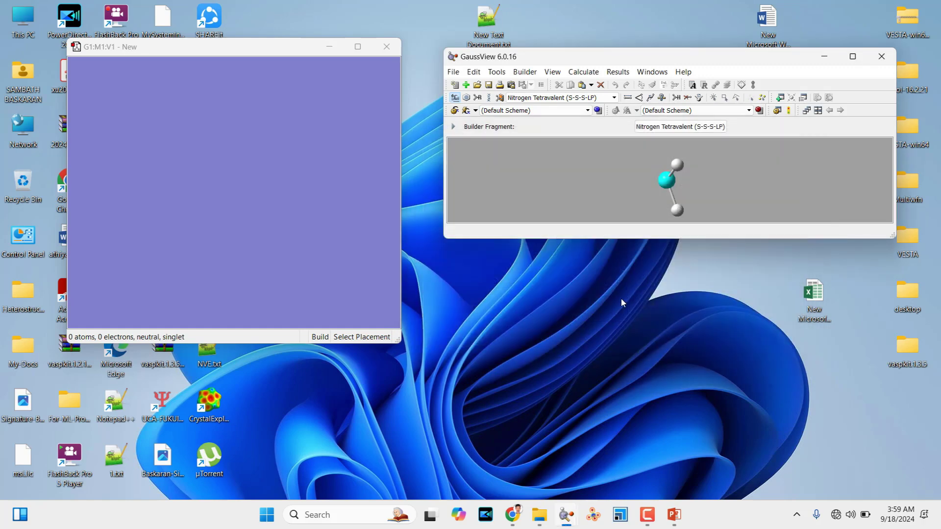
{"action": "left_click", "coordinate": [205, 182]}
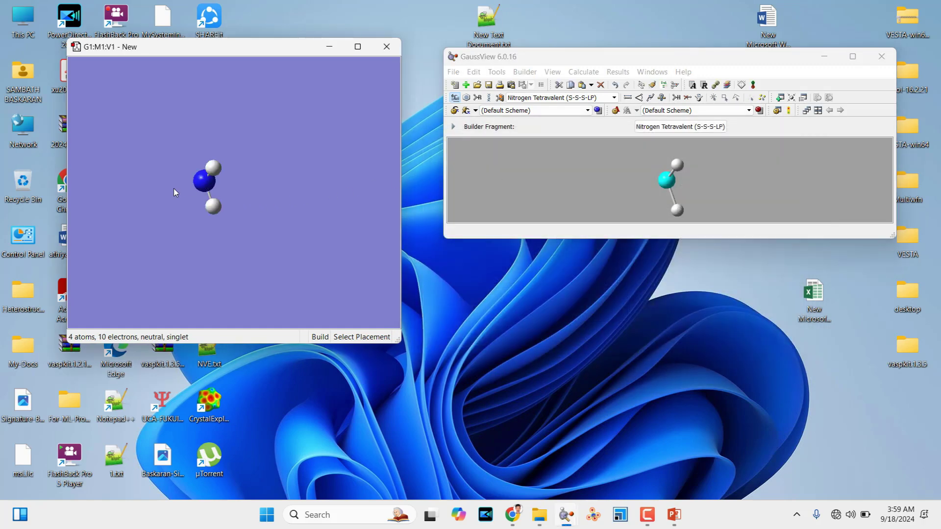
{"action": "left_click_drag", "start_coordinate": [198, 188], "coordinate": [201, 162]}
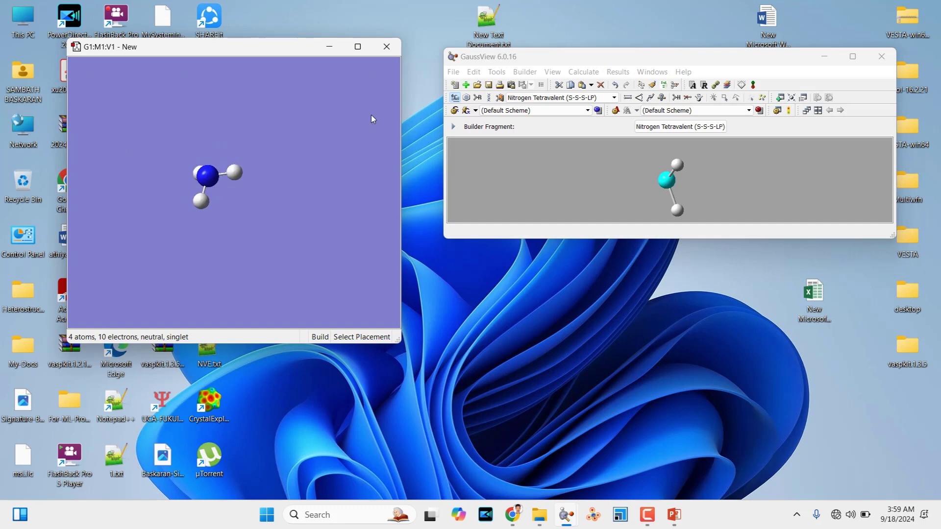
{"action": "left_click_drag", "start_coordinate": [222, 192], "coordinate": [225, 118]}
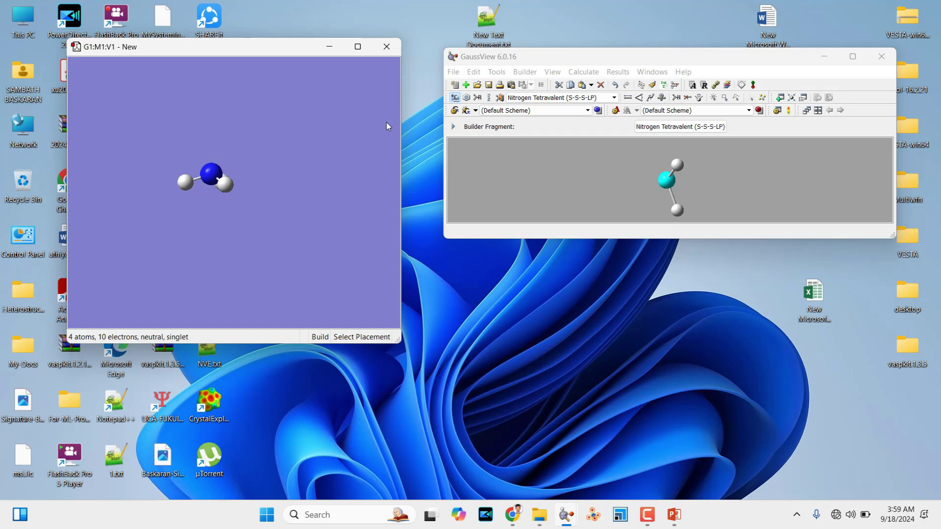
{"action": "left_click_drag", "start_coordinate": [229, 137], "coordinate": [230, 186]}
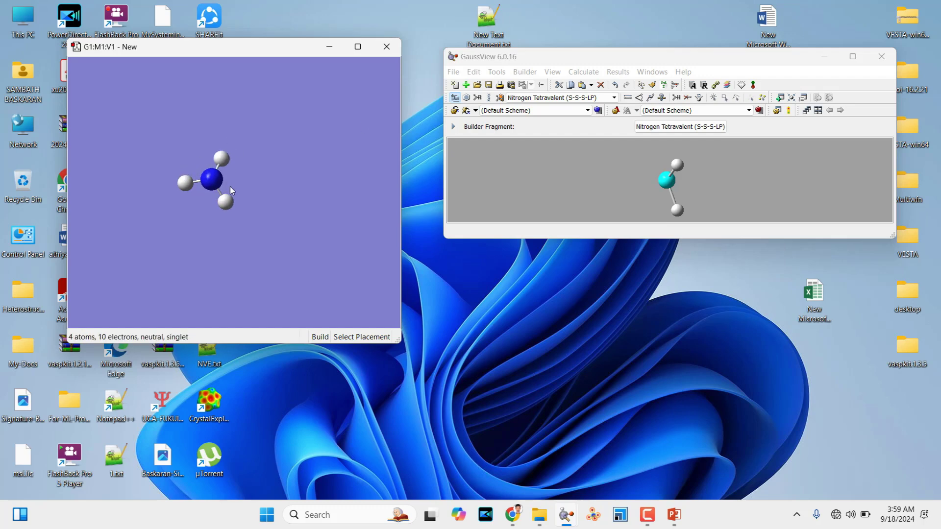
- Start saving the ammonia structure and browse to the D:\Self\New-Set-YOUTUBE\Gaussian\POP=CHELPG folder
{"action": "left_click", "coordinate": [453, 73]}
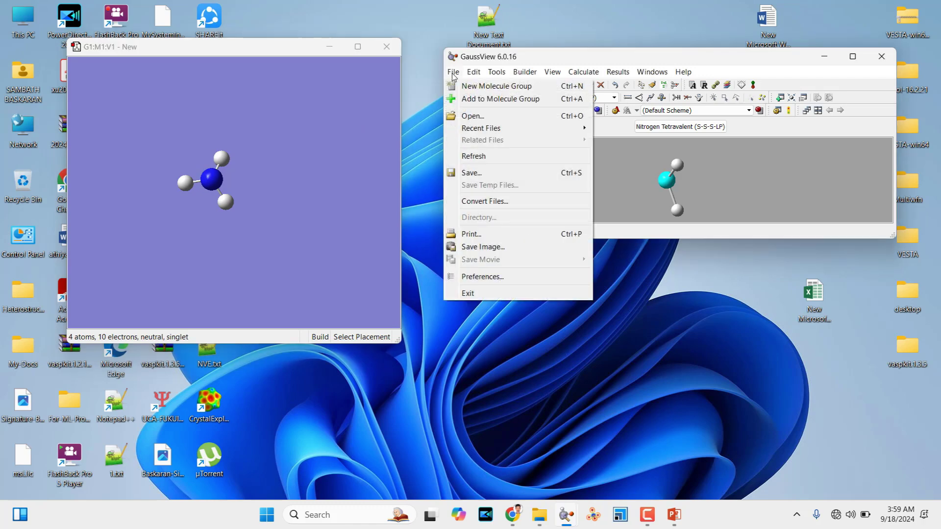
{"action": "left_click", "coordinate": [479, 172]}
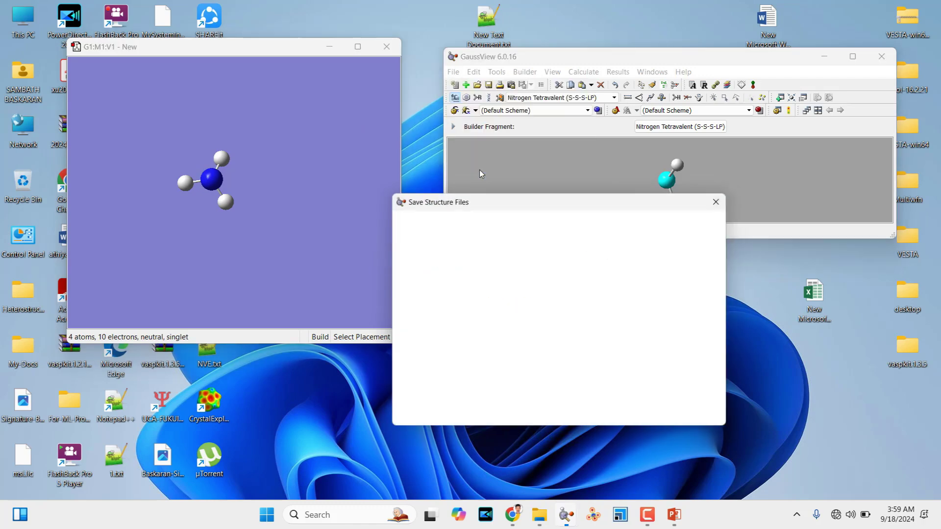
{"action": "left_click", "coordinate": [679, 220]}
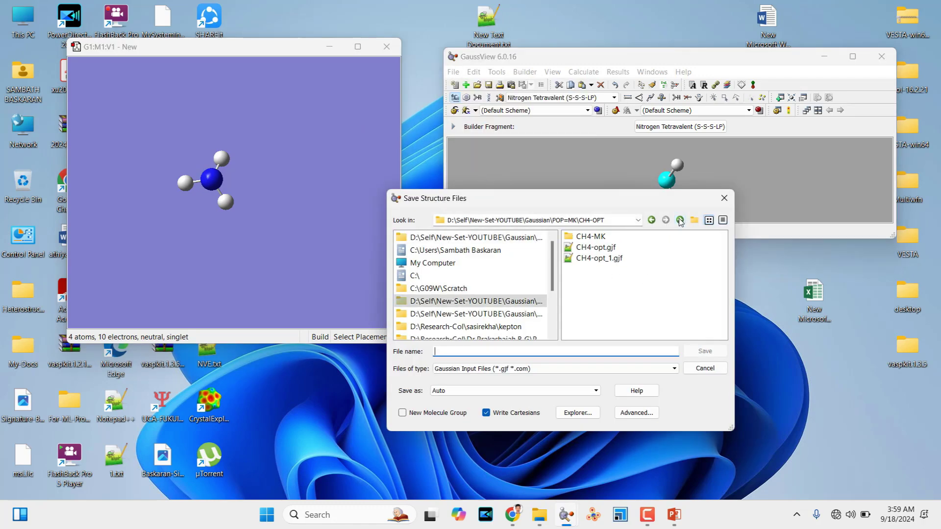
{"action": "left_click", "coordinate": [680, 220]}
{"action": "left_click", "coordinate": [680, 220]}
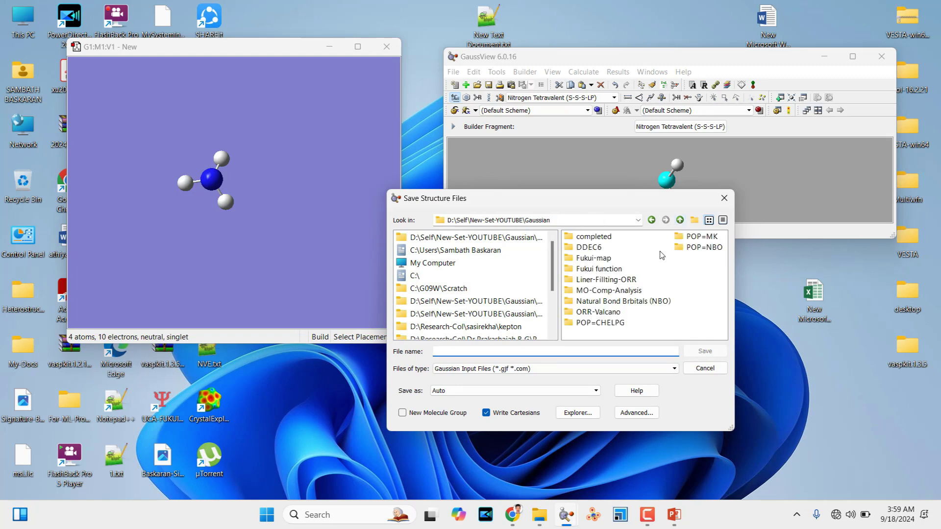
{"action": "double_click", "coordinate": [601, 323]}
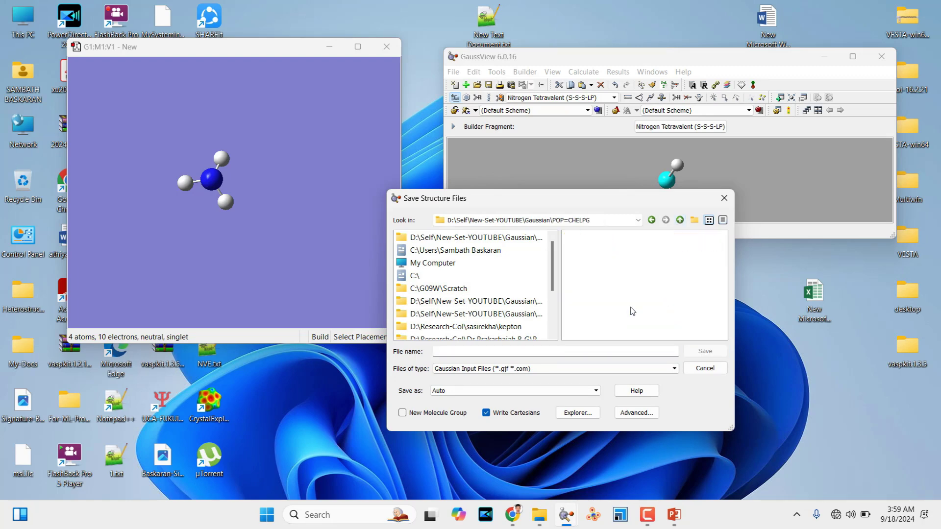
- Create a folder named NH3-OPT inside POP=CHELPG and open it as the save location
{"action": "left_click", "coordinate": [696, 220]}
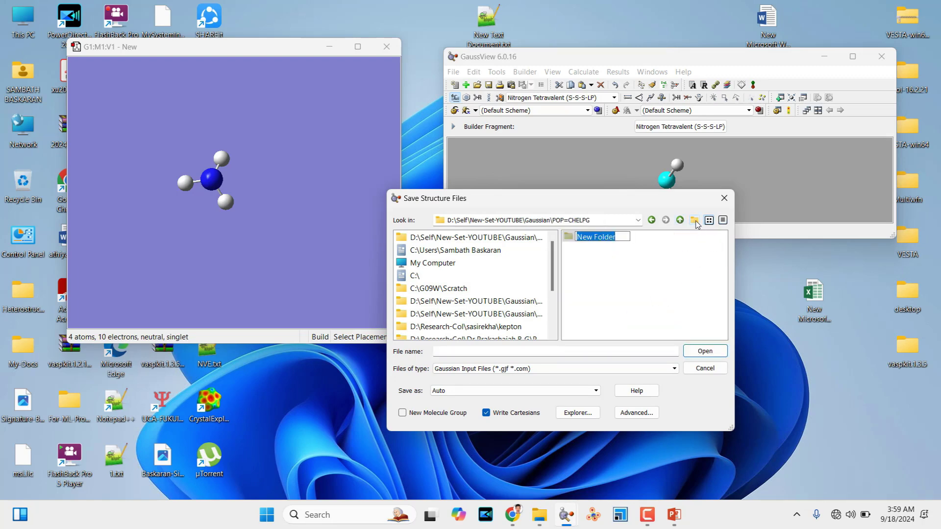
{"action": "type", "text": "NH3-OPT"}
{"action": "key", "text": "Return"}
{"action": "double_click", "coordinate": [603, 241]}
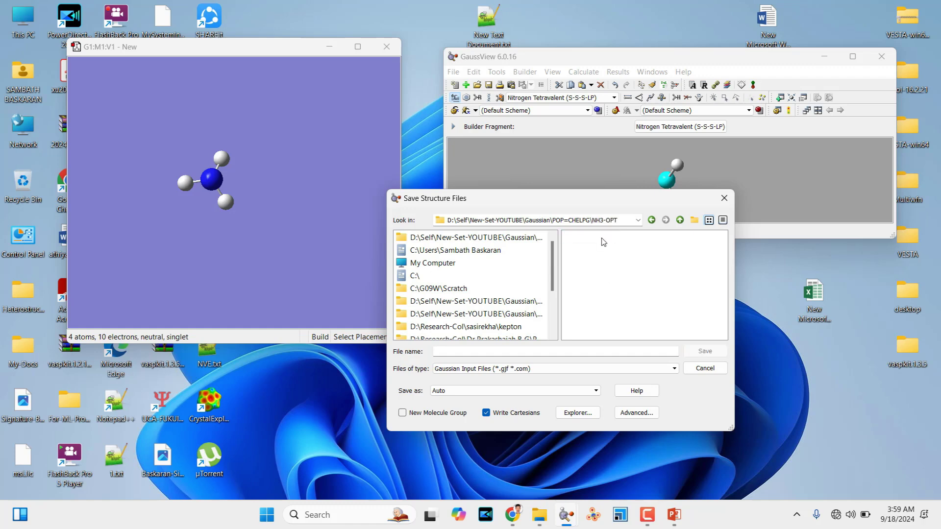
- Save the structure as the Gaussian input file NH3-opt and close the molecule window
{"action": "left_click", "coordinate": [463, 353]}
{"action": "type", "text": "NH3-opt"}
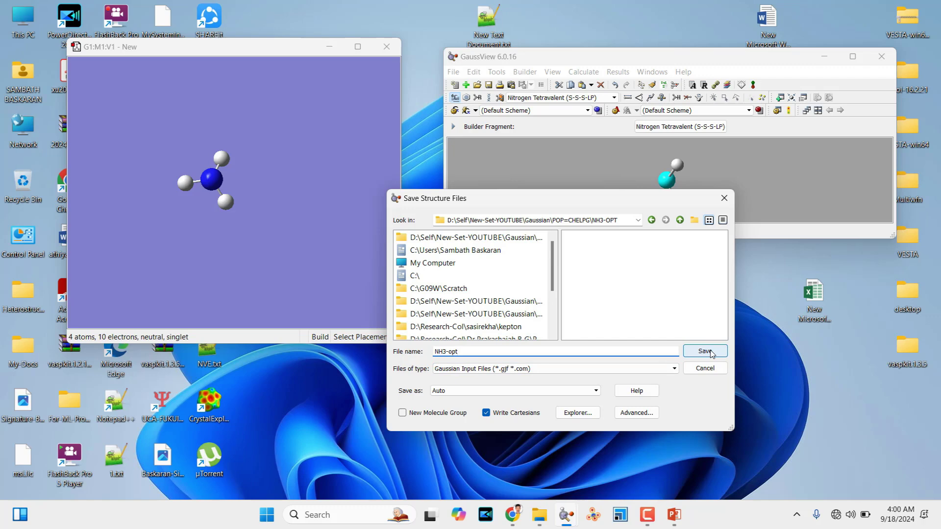
{"action": "left_click", "coordinate": [710, 353]}
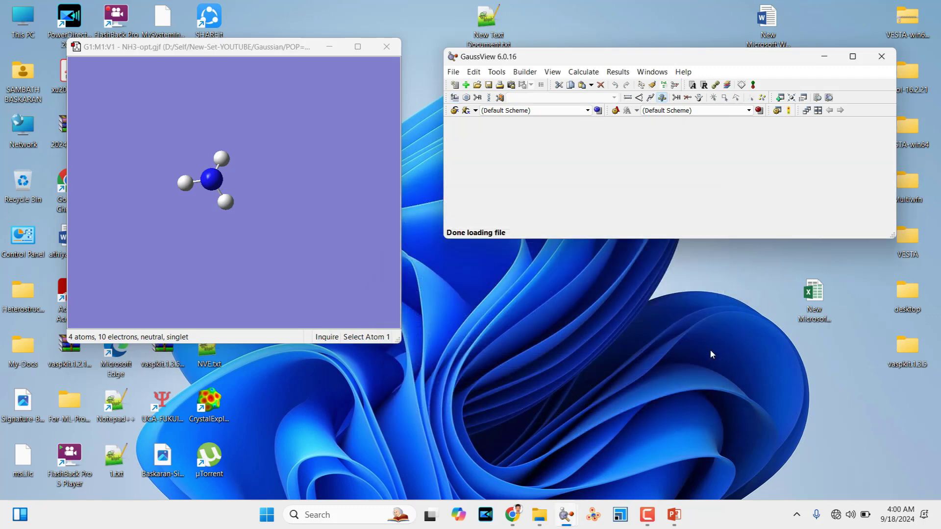
{"action": "left_click", "coordinate": [386, 47]}
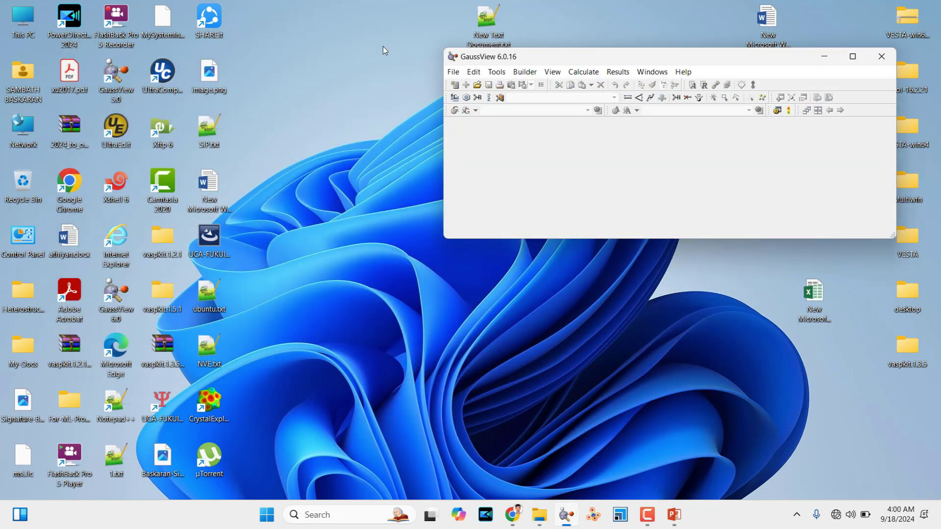
- Open NH3-opt.gjf from the NH3-OPT folder in Notepad++ and select its four lines of atom coordinates
{"action": "left_click", "coordinate": [540, 516]}
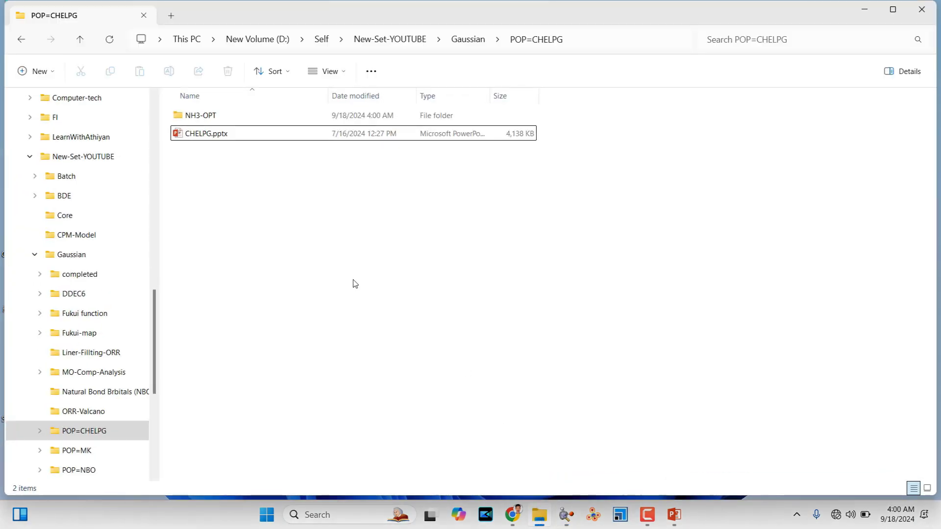
{"action": "left_click", "coordinate": [214, 123]}
{"action": "double_click", "coordinate": [215, 122]}
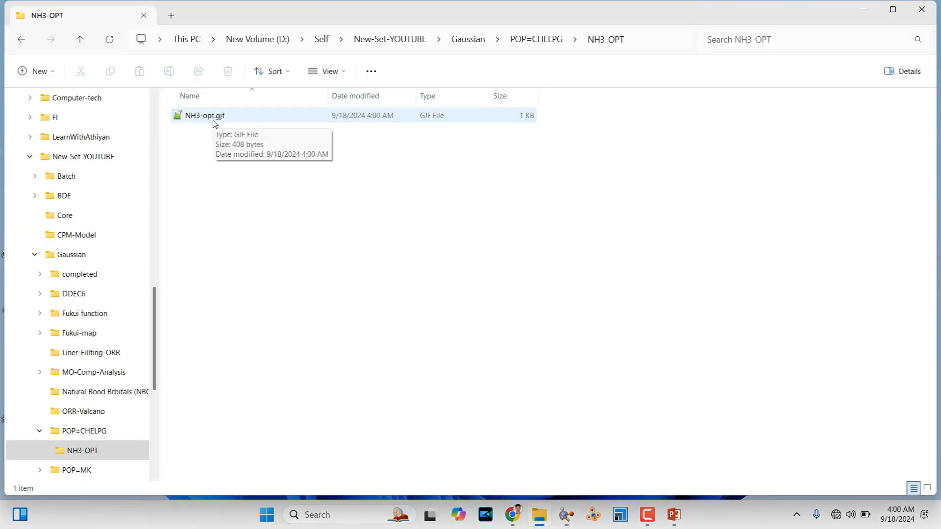
{"action": "left_click", "coordinate": [215, 122]}
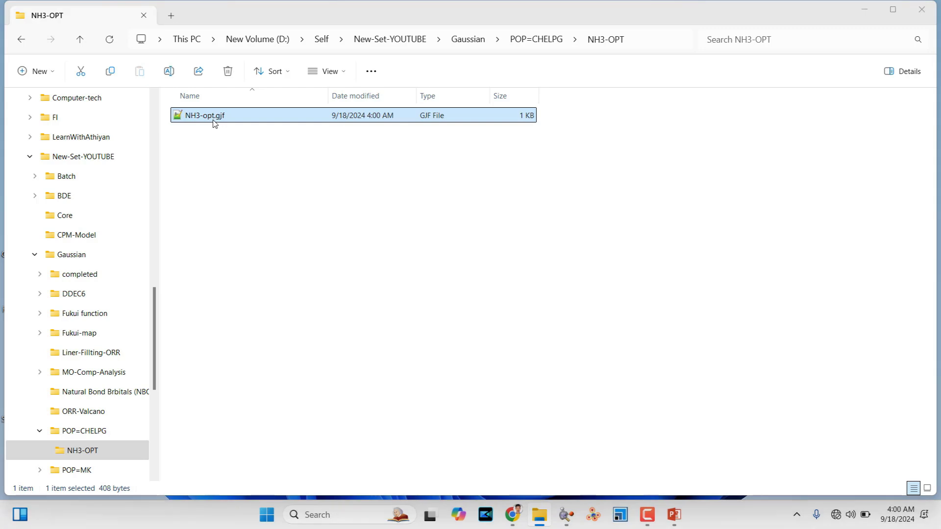
{"action": "double_click", "coordinate": [215, 122]}
{"action": "left_click_drag", "start_coordinate": [440, 185], "coordinate": [38, 139]}
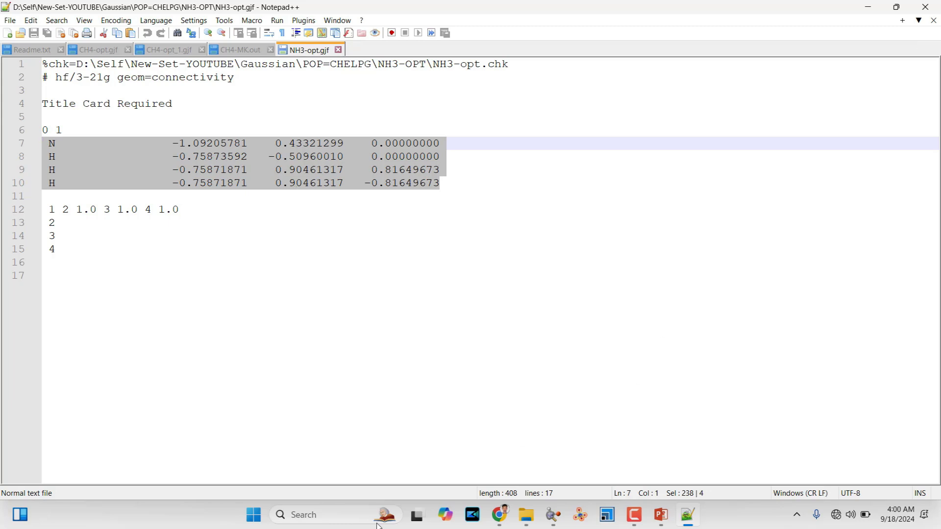
- Launch Gaussian 09W and move its window clear of the left part of the text file
{"action": "left_click", "coordinate": [293, 517]}
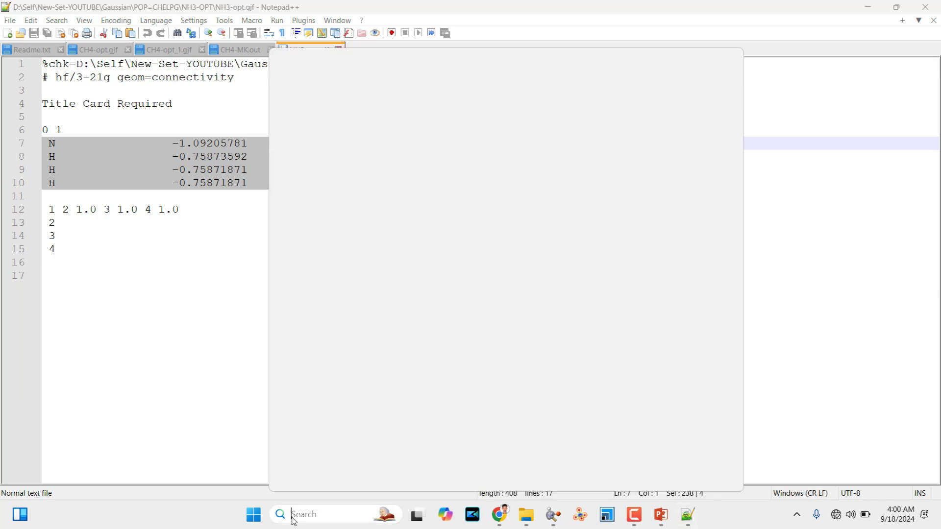
{"action": "type", "text": "daus"}
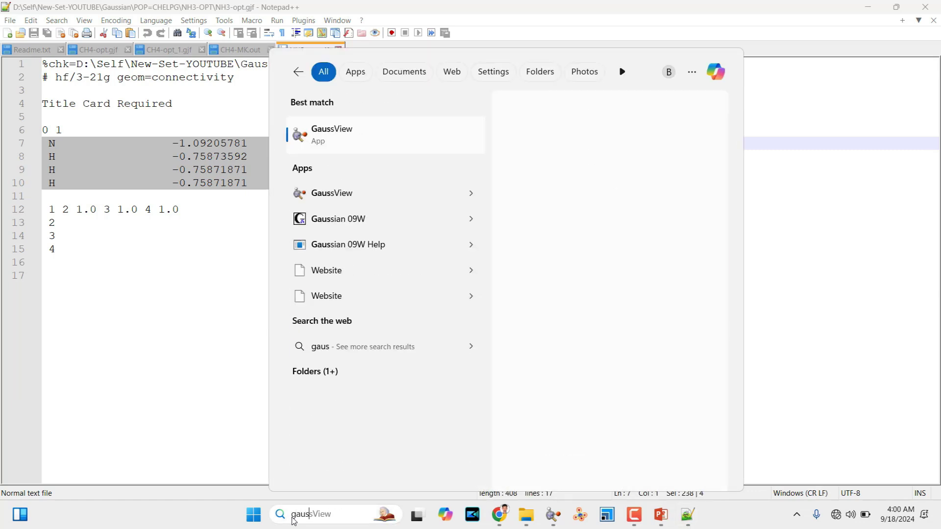
{"action": "left_click", "coordinate": [358, 228]}
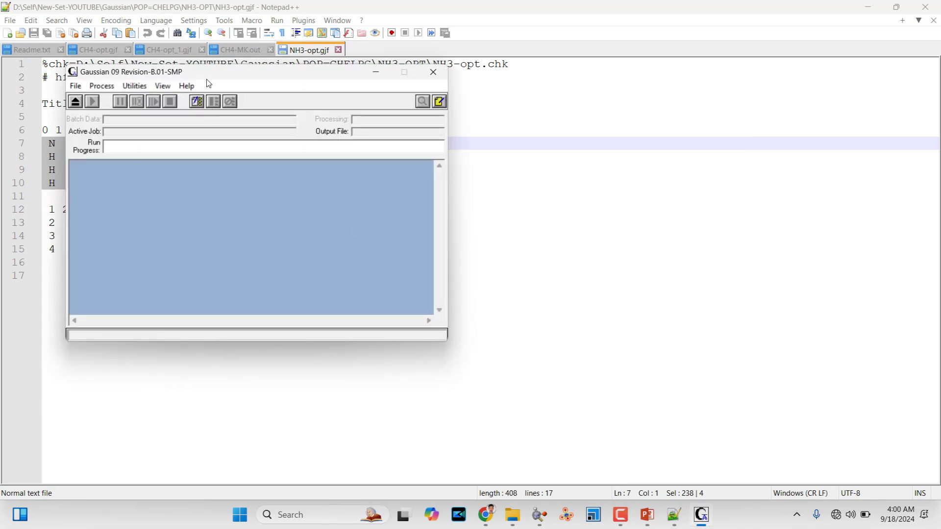
{"action": "left_click_drag", "start_coordinate": [208, 78], "coordinate": [497, 91]}
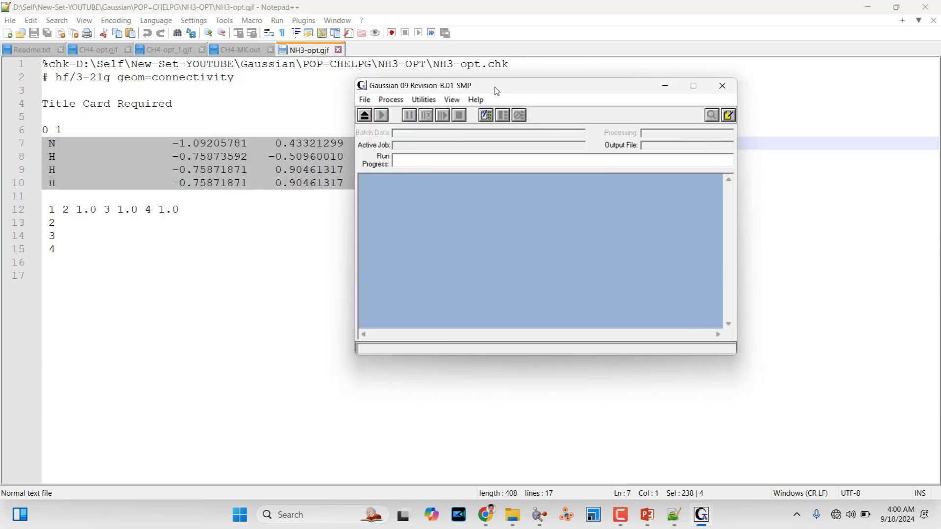
- Load the existing input file CH4-opt_1.gjf from the CH4-MK folder for job editing
{"action": "left_click", "coordinate": [365, 100]}
{"action": "left_click", "coordinate": [395, 129]}
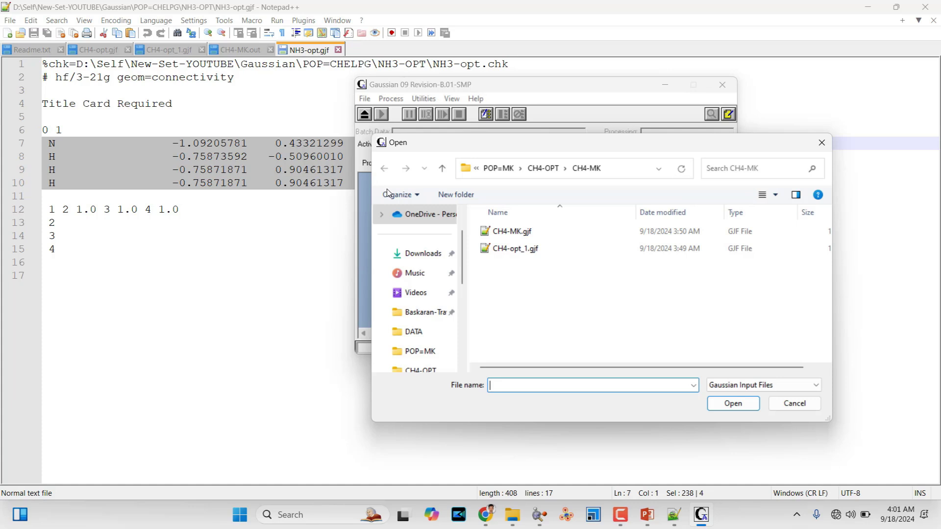
{"action": "left_click", "coordinate": [528, 251]}
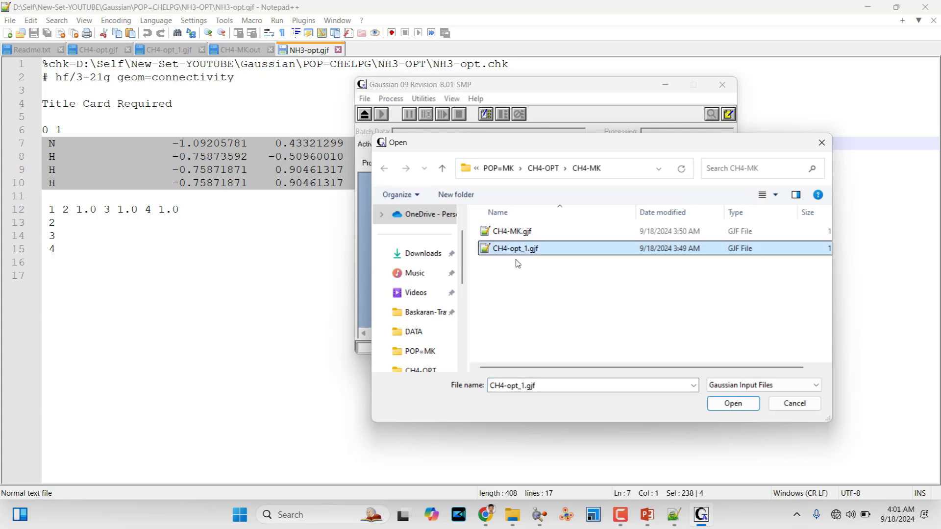
{"action": "left_click", "coordinate": [732, 404]}
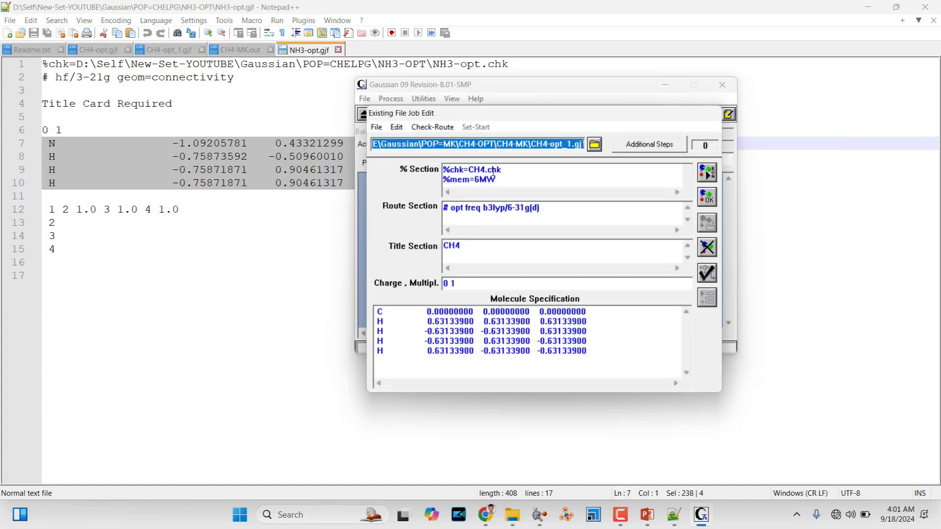
- Change the checkpoint file name in the % Section to NH3.chk and check the remaining memory and processor lines
{"action": "left_click_drag", "start_coordinate": [488, 173], "coordinate": [468, 173]}
{"action": "left_click", "coordinate": [485, 172]}
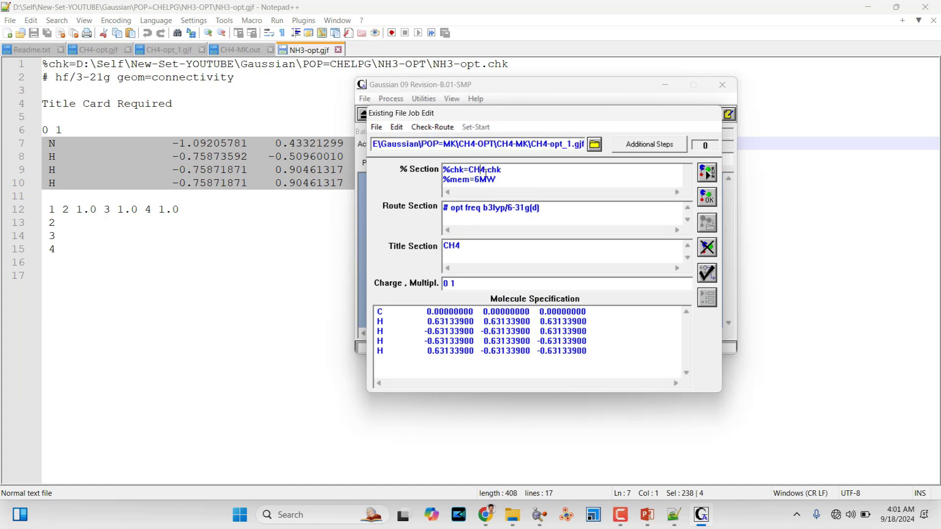
{"action": "key", "text": "BackSpace"}
{"action": "key", "text": "BackSpace"}
{"action": "key", "text": "BackSpace"}
{"action": "type", "text": "NH3"}
{"action": "left_click", "coordinate": [507, 180]}
{"action": "scroll", "coordinate": [507, 180], "scroll_direction": "down", "scroll_amount": 1}
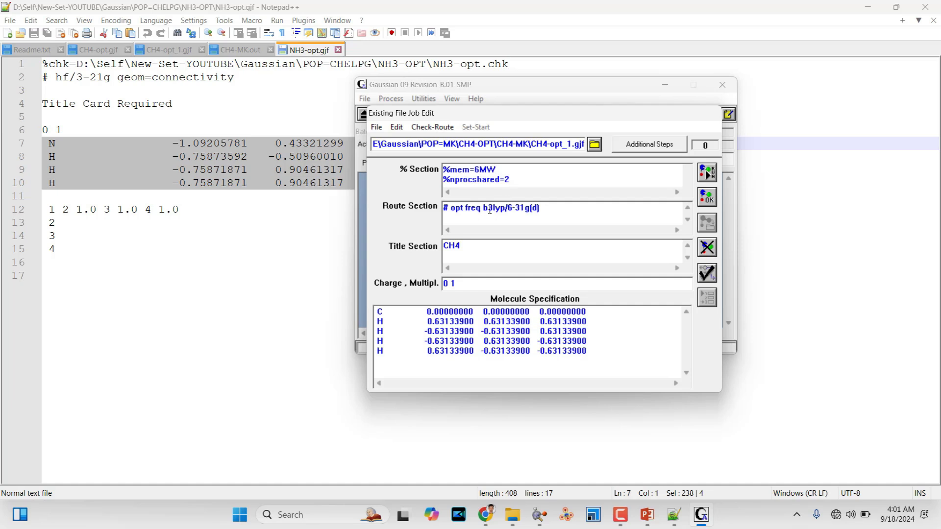
- Rewrite the Route Section as # b3lyp/6-31g* opt freq
{"action": "left_click_drag", "start_coordinate": [483, 210], "coordinate": [452, 210]}
{"action": "key", "text": "Delete"}
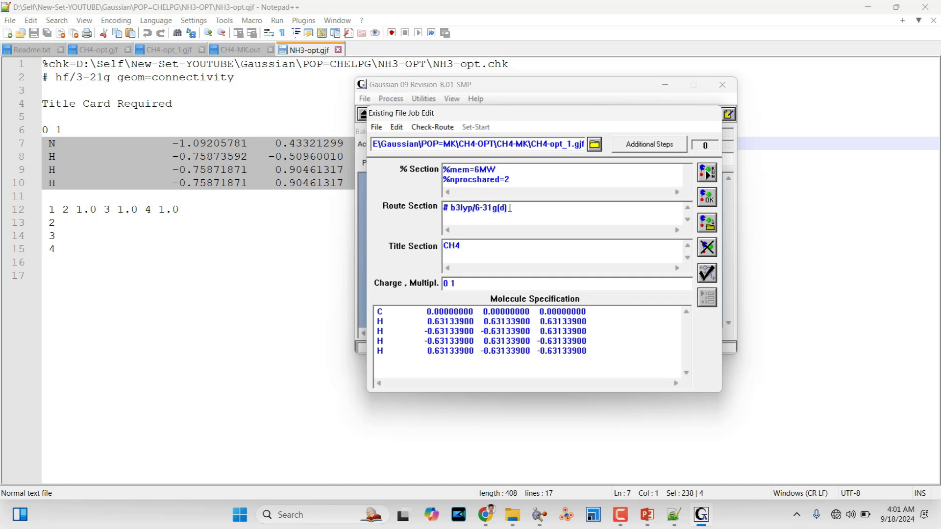
{"action": "key", "text": "BackSpace"}
{"action": "key", "text": "BackSpace"}
{"action": "key", "text": "BackSpace"}
{"action": "type", "text": "* opt freq"}
- Set the Title Section to NH3 and review the charge and multiplicity entry
{"action": "left_click_drag", "start_coordinate": [464, 246], "coordinate": [434, 248]}
{"action": "type", "text": "NH3"}
{"action": "double_click", "coordinate": [445, 283]}
{"action": "left_click", "coordinate": [464, 286]}
- Replace the methane coordinates in the Molecule Specification with the N and three H coordinate lines copied from NH3-opt.gjf
{"action": "left_click_drag", "start_coordinate": [599, 353], "coordinate": [363, 310]}
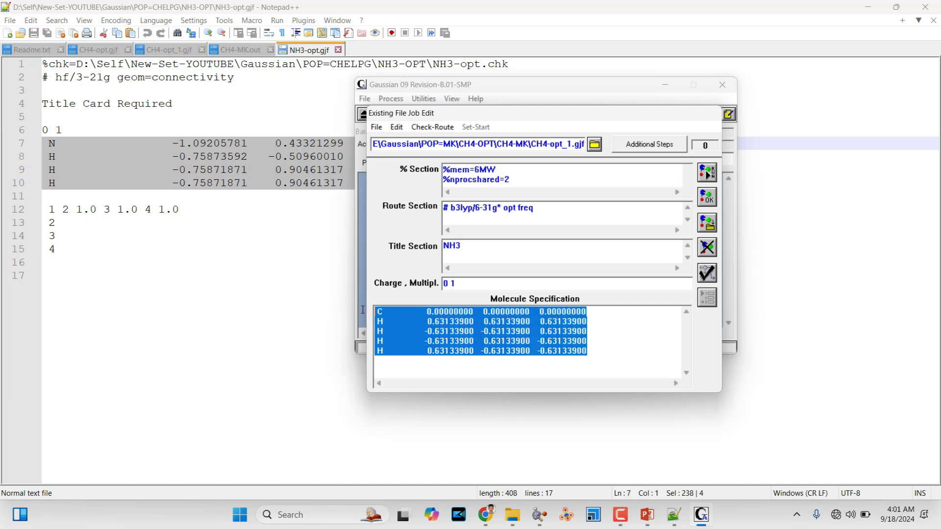
{"action": "key", "text": "Delete"}
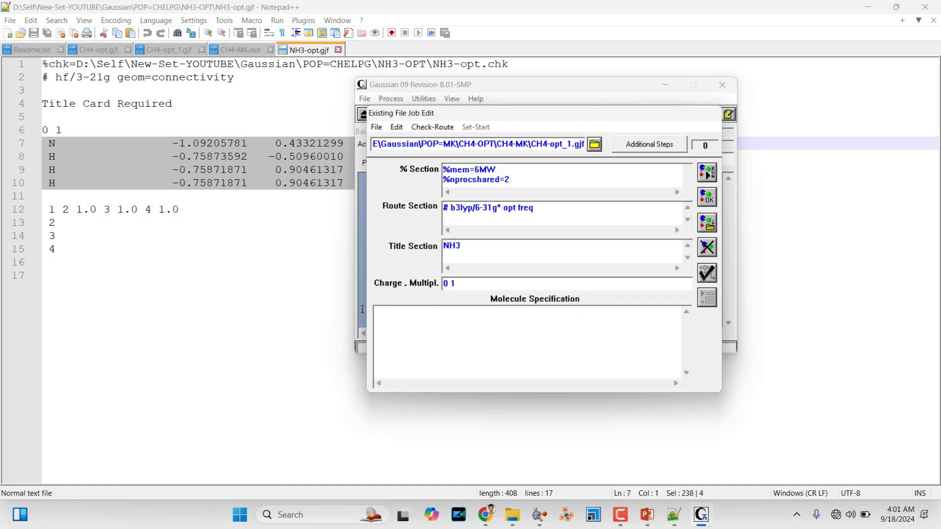
{"action": "right_click", "coordinate": [249, 170]}
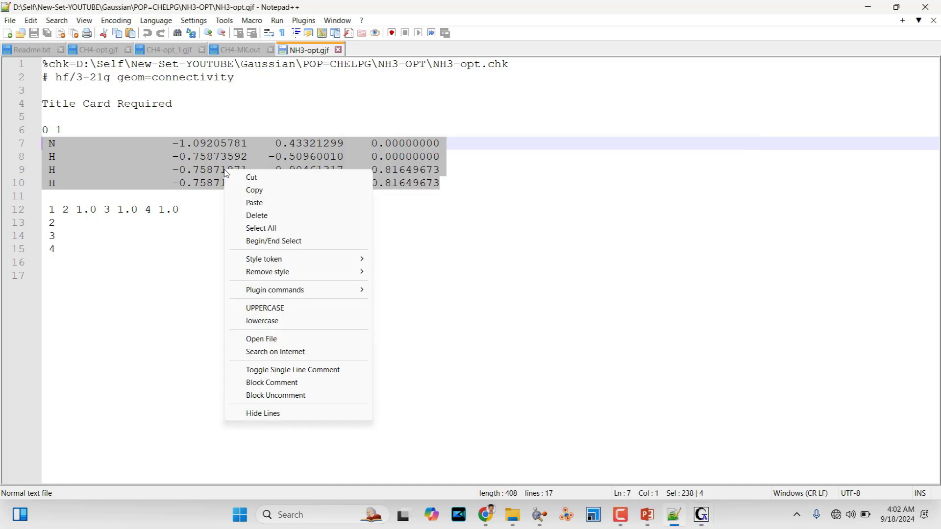
{"action": "left_click", "coordinate": [260, 195]}
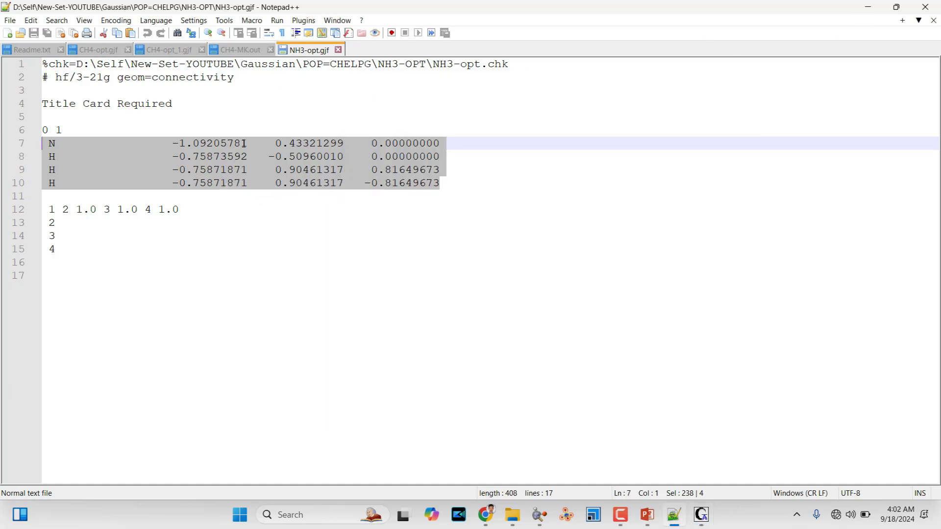
{"action": "left_click", "coordinate": [868, 7]}
{"action": "left_click", "coordinate": [425, 319]}
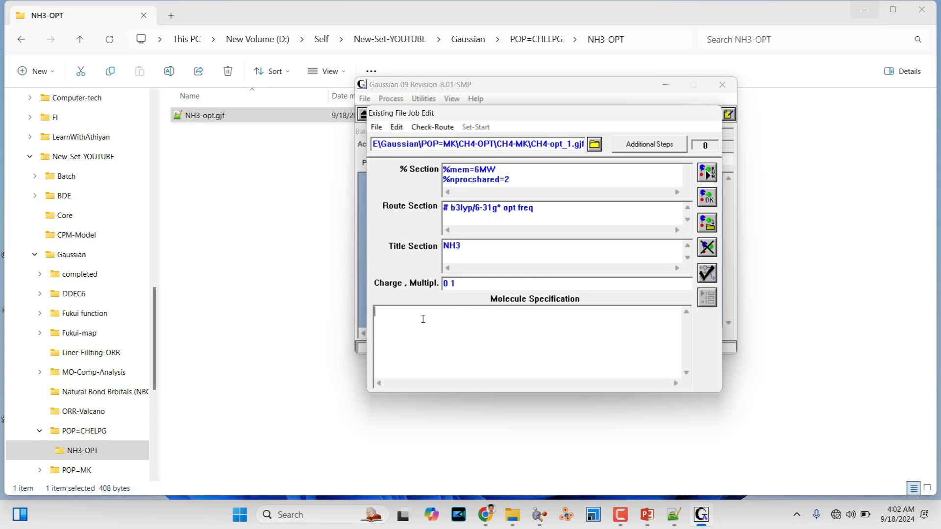
{"action": "right_click", "coordinate": [423, 319]}
{"action": "left_click", "coordinate": [468, 375]}
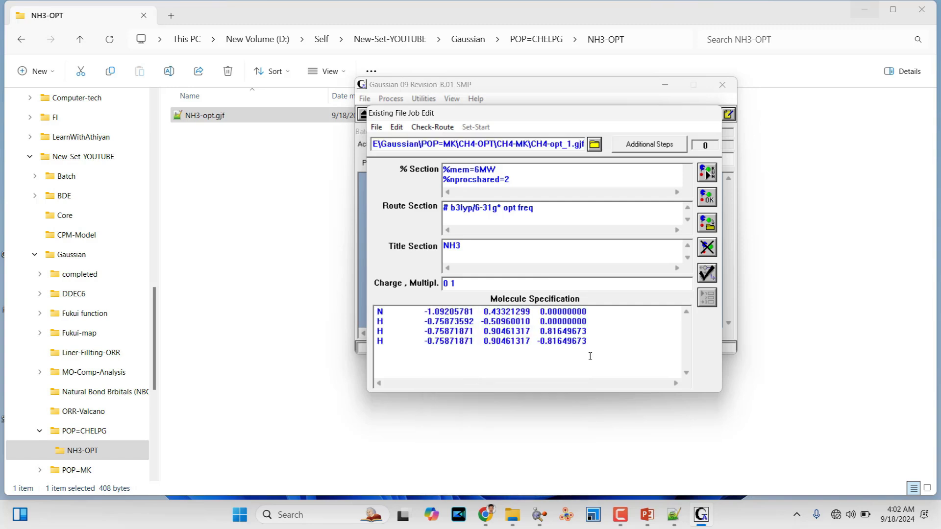
- Add several blank lines after the last hydrogen coordinate in the Molecule Specification and check the coordinate block
{"action": "key", "text": "Return"}
{"action": "key", "text": "Return"}
{"action": "key", "text": "Return"}
{"action": "key", "text": "Return"}
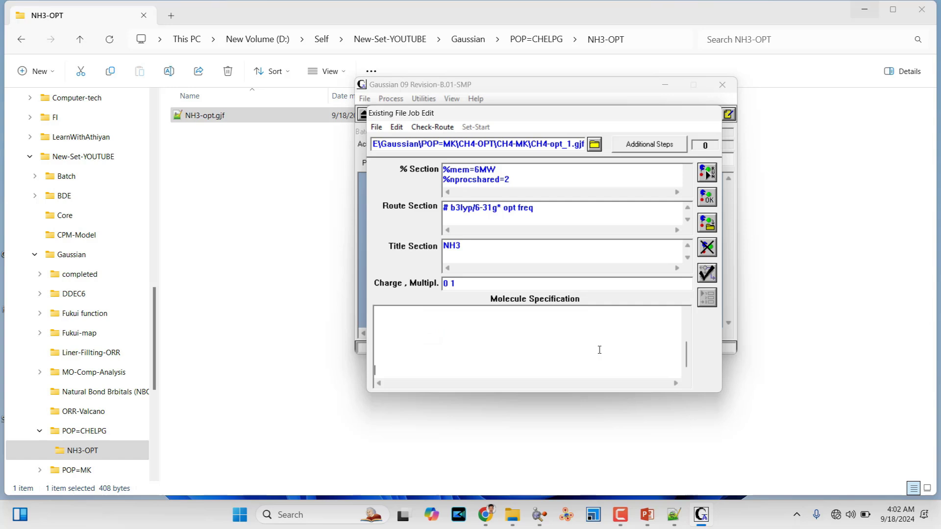
{"action": "scroll", "coordinate": [636, 325], "scroll_direction": "up", "scroll_amount": 3}
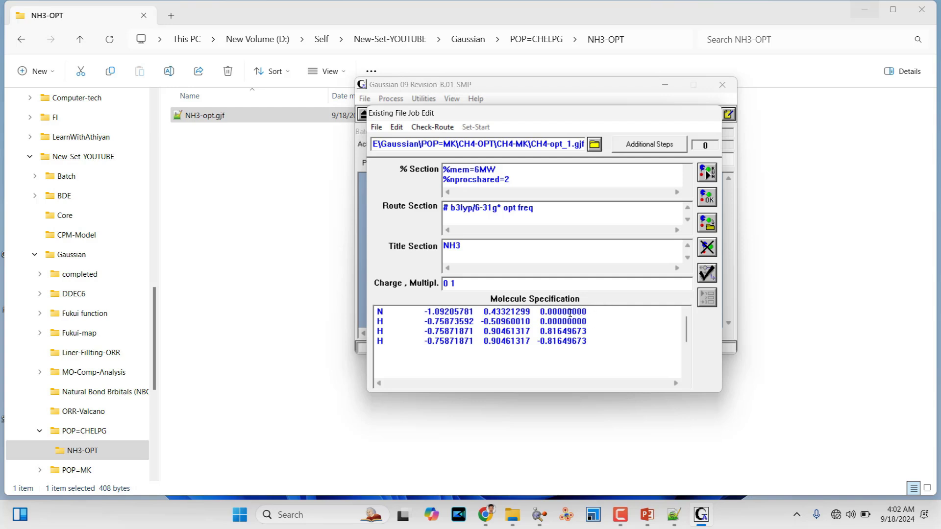
- Start saving the job as a new file and browse to the NH3-OPT folder inside POP=CHELPG
{"action": "left_click", "coordinate": [376, 127]}
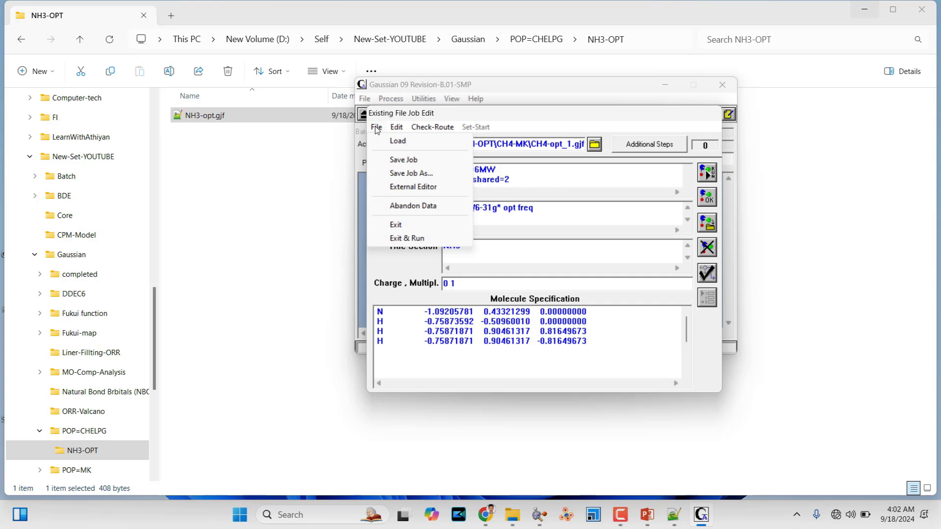
{"action": "left_click", "coordinate": [424, 174]}
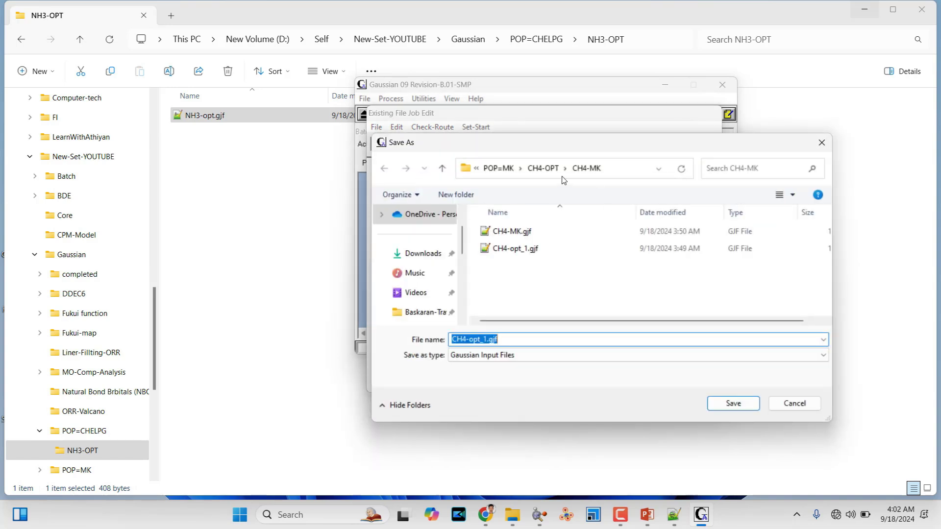
{"action": "left_click", "coordinate": [505, 171]}
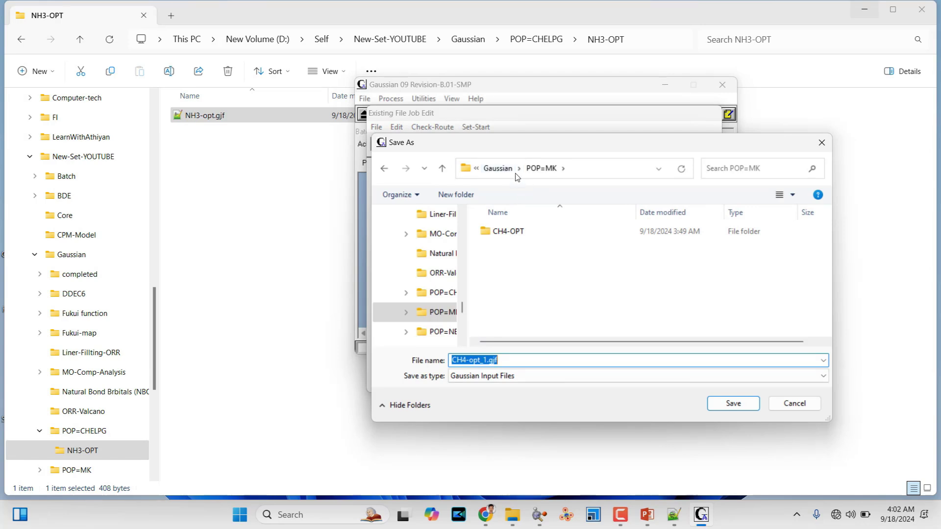
{"action": "left_click", "coordinate": [504, 172]}
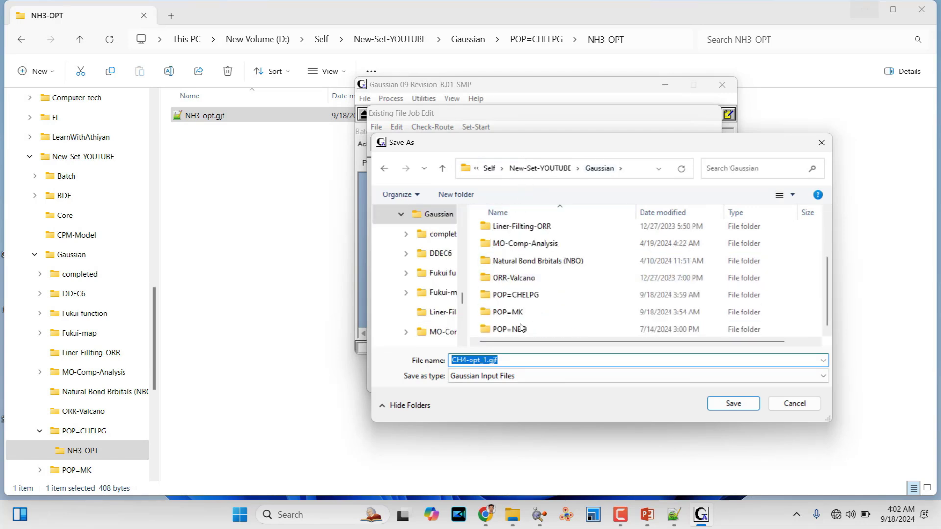
{"action": "left_click", "coordinate": [532, 296]}
{"action": "double_click", "coordinate": [532, 296]}
{"action": "left_click", "coordinate": [513, 234]}
{"action": "double_click", "coordinate": [514, 234]}
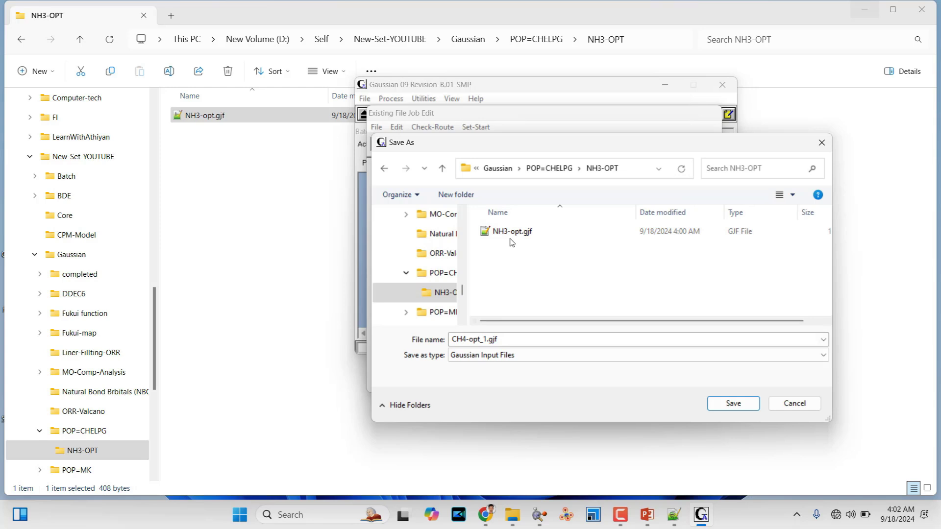
- Name the input file NH3-opt_1.gjf, based on the existing NH3-opt.gjf, and save it
{"action": "left_click", "coordinate": [512, 234]}
{"action": "left_click", "coordinate": [479, 340]}
{"action": "left_click", "coordinate": [480, 340]}
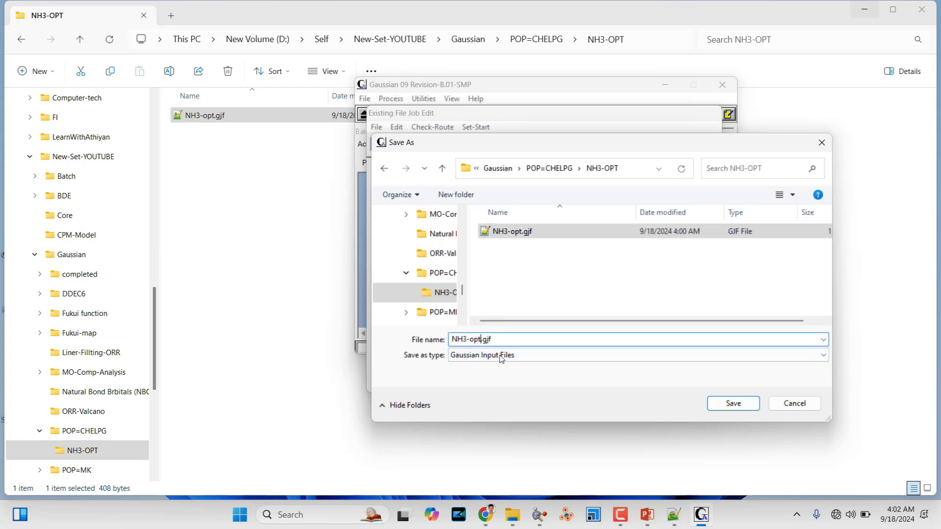
{"action": "type", "text": "_1"}
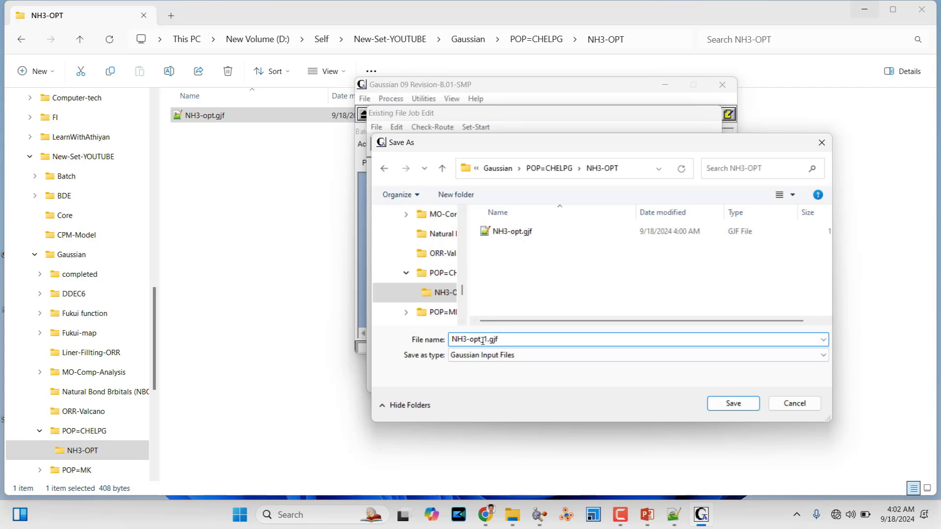
{"action": "left_click", "coordinate": [733, 402]}
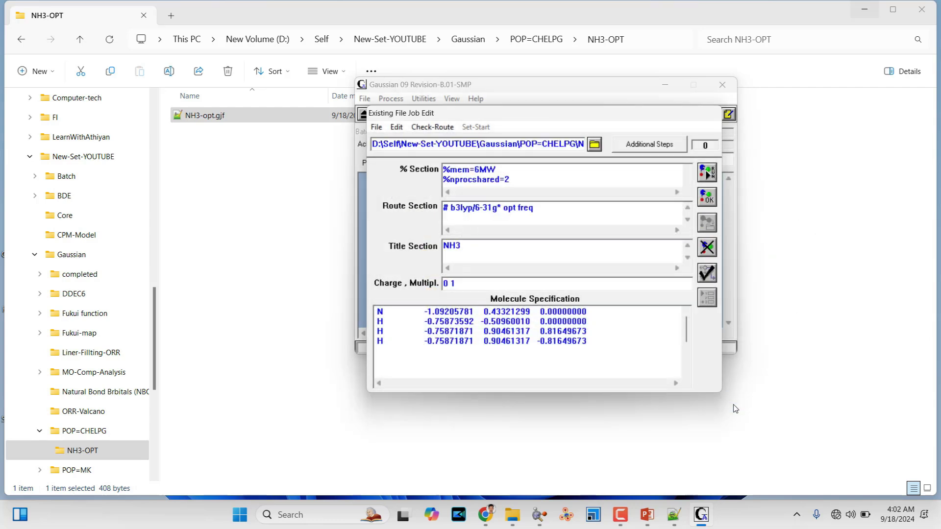
- Run the job with its output saved as NH3-opt_1.out in the POP=CHELPG\NH3-OPT folder, and check the termination line
{"action": "left_click", "coordinate": [707, 173]}
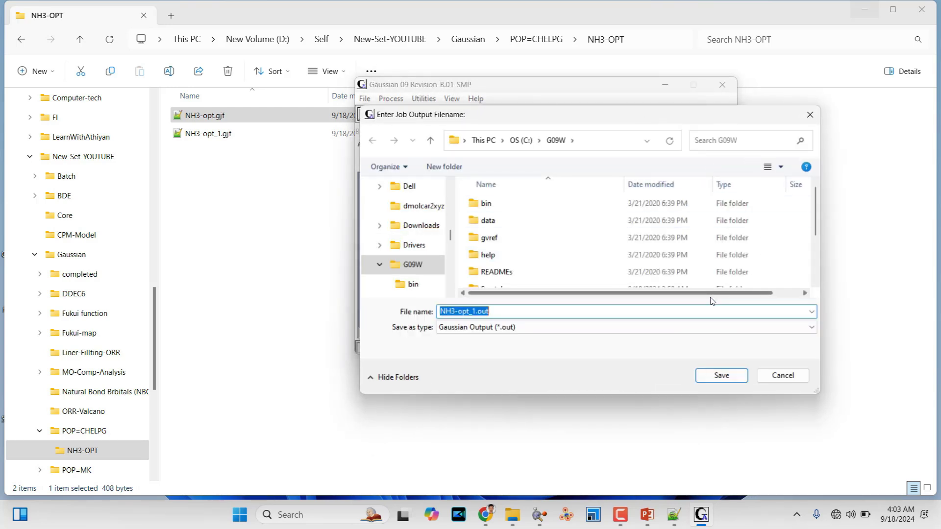
{"action": "left_click", "coordinate": [645, 145]}
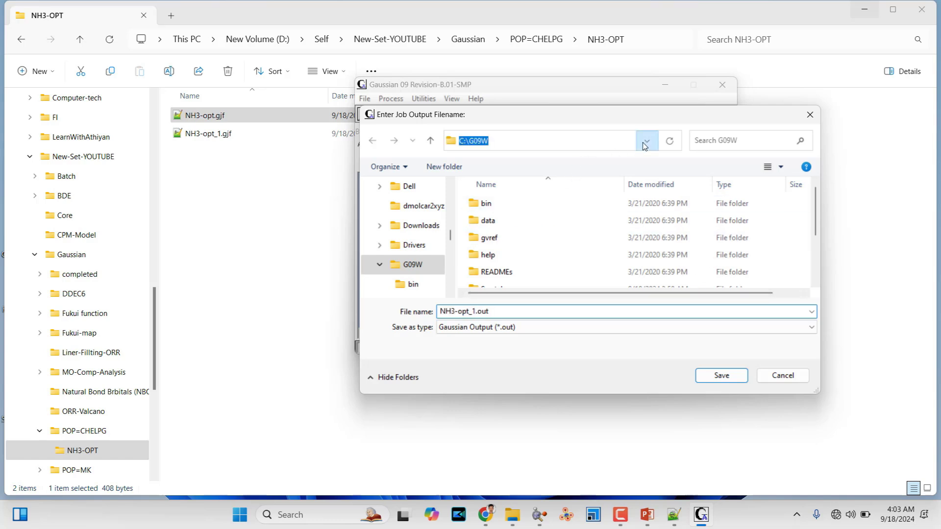
{"action": "left_click", "coordinate": [645, 145]}
{"action": "left_click", "coordinate": [622, 165]}
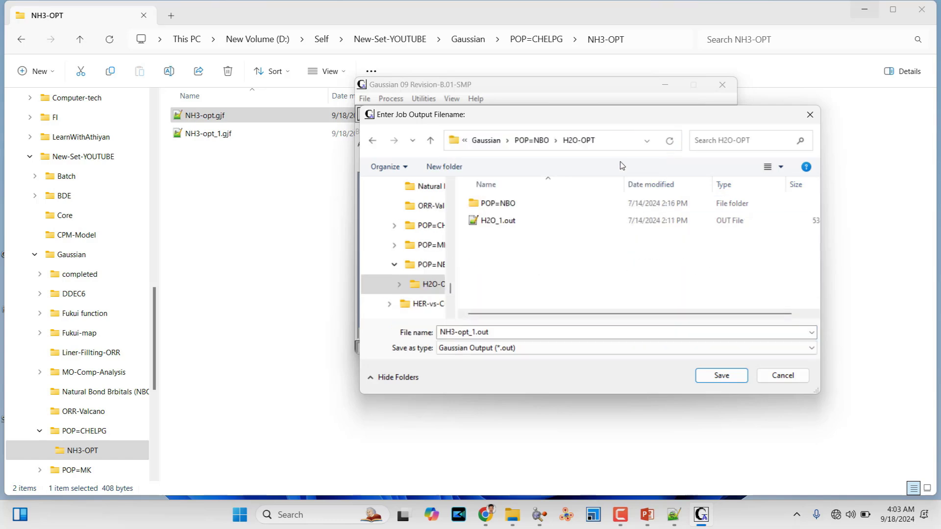
{"action": "left_click", "coordinate": [486, 141]}
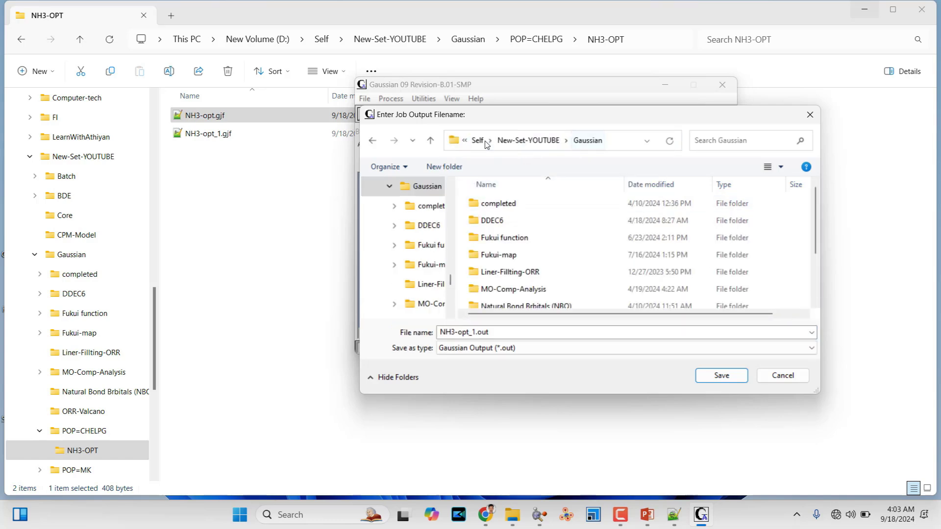
{"action": "scroll", "coordinate": [510, 216], "scroll_direction": "down", "scroll_amount": 2}
{"action": "left_click", "coordinate": [509, 267]}
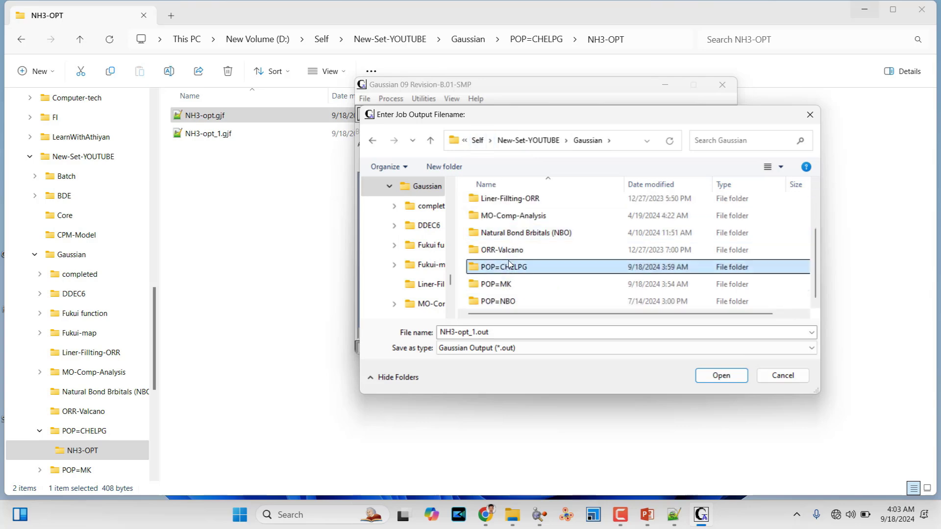
{"action": "double_click", "coordinate": [509, 267]}
{"action": "left_click", "coordinate": [499, 209]}
{"action": "double_click", "coordinate": [499, 208]}
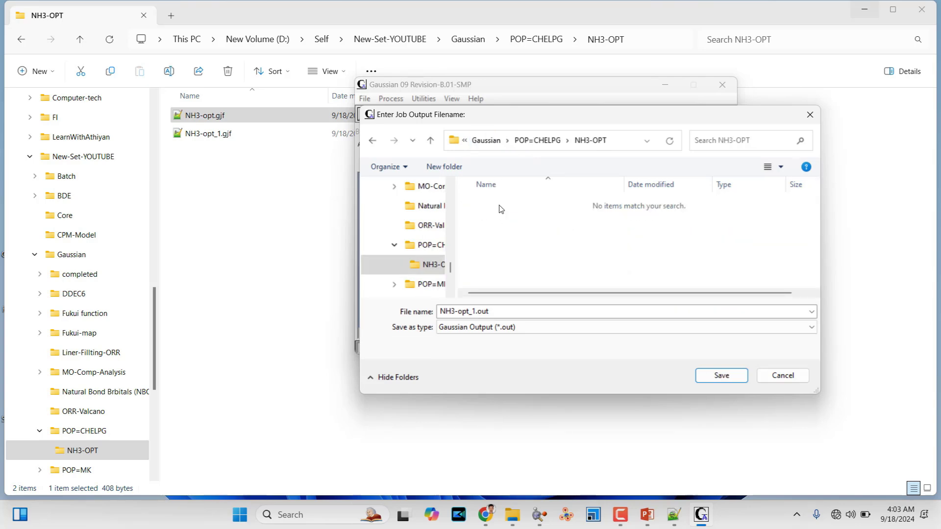
{"action": "left_click", "coordinate": [703, 381]}
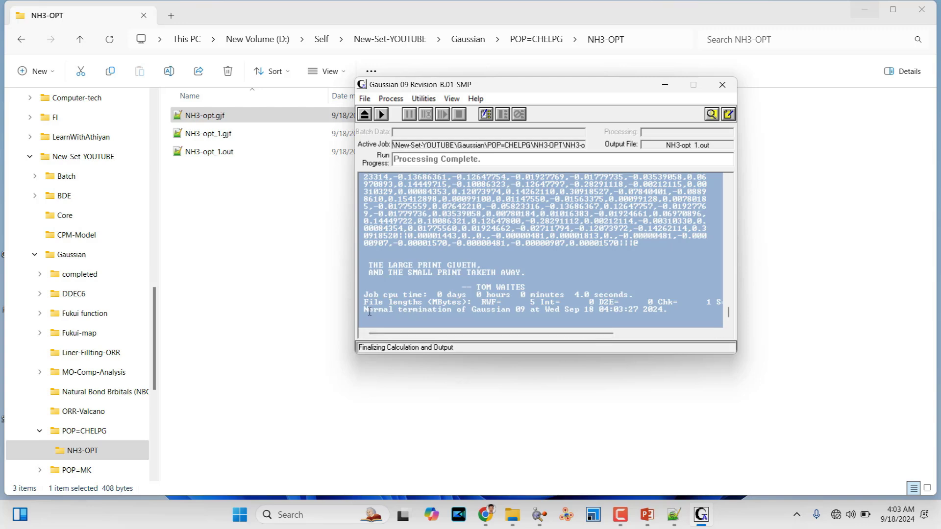
{"action": "left_click_drag", "start_coordinate": [386, 312], "coordinate": [534, 312]}
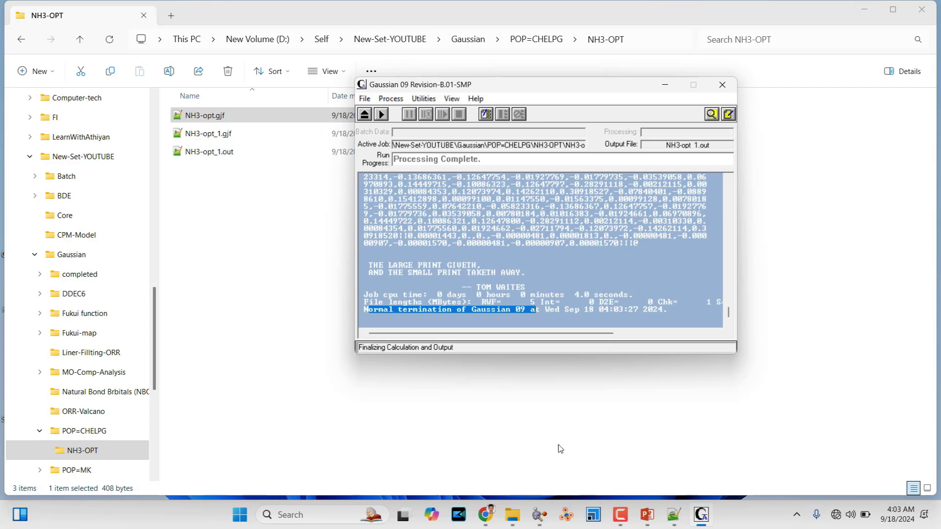
- Switch to GaussView, load NH3-opt_1.out from the NH3-OPT folder and show the optimized ammonia molecule
{"action": "left_click", "coordinate": [535, 519]}
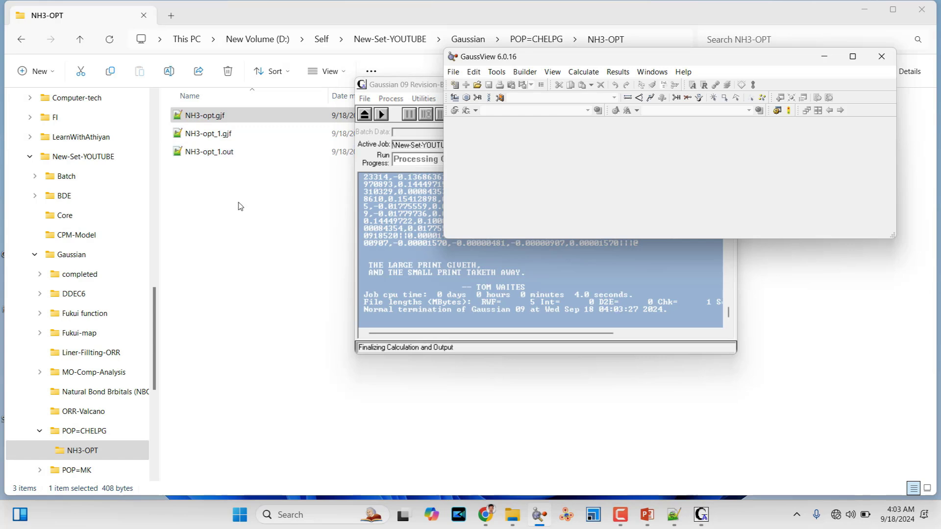
{"action": "left_click", "coordinate": [252, 227]}
{"action": "left_click", "coordinate": [568, 521]}
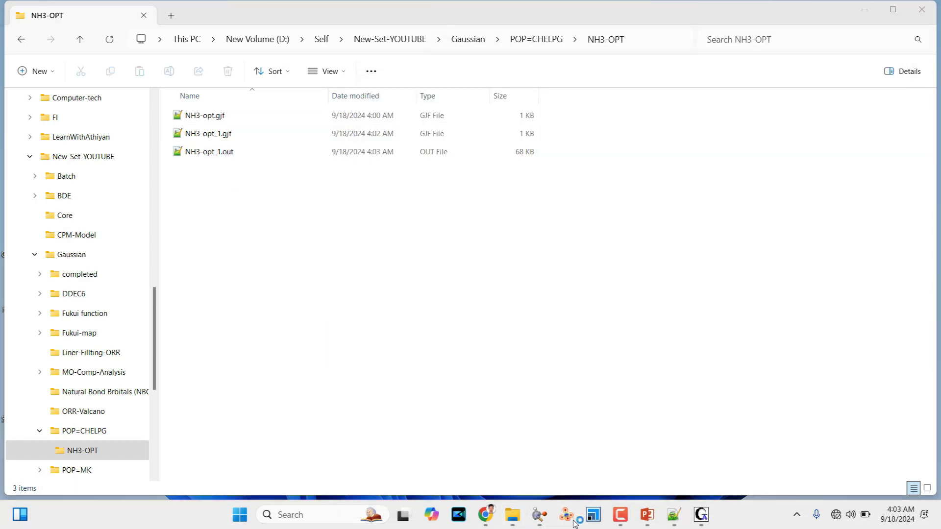
{"action": "left_click", "coordinate": [900, 96]}
{"action": "left_click", "coordinate": [539, 514]}
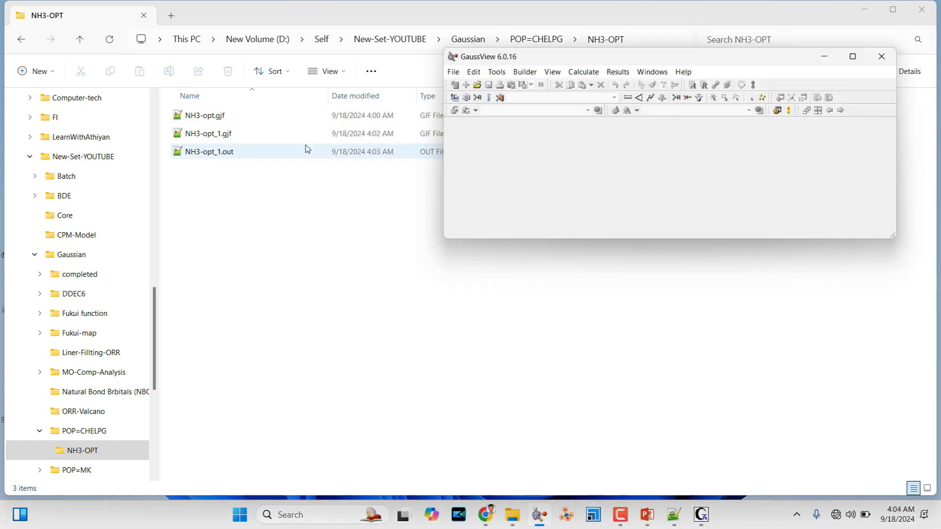
{"action": "left_click_drag", "start_coordinate": [221, 154], "coordinate": [632, 164]}
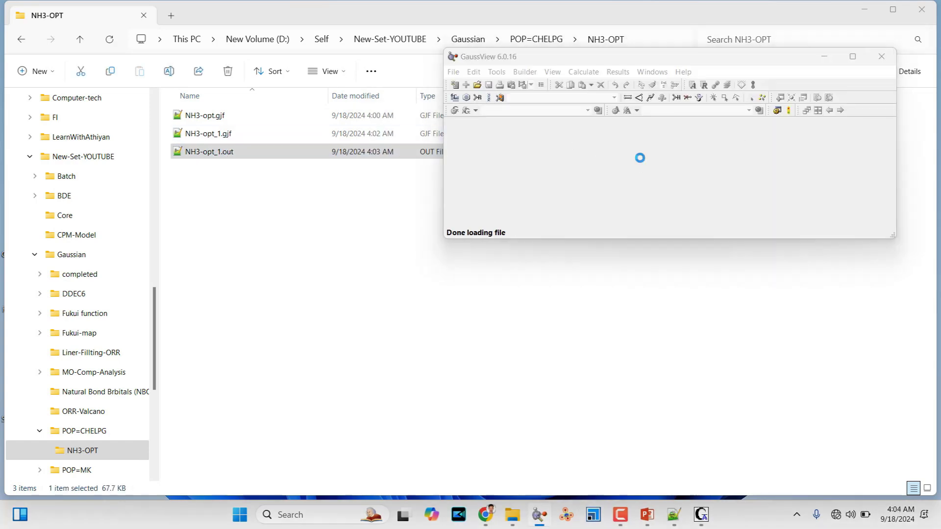
{"action": "left_click_drag", "start_coordinate": [270, 265], "coordinate": [263, 230]}
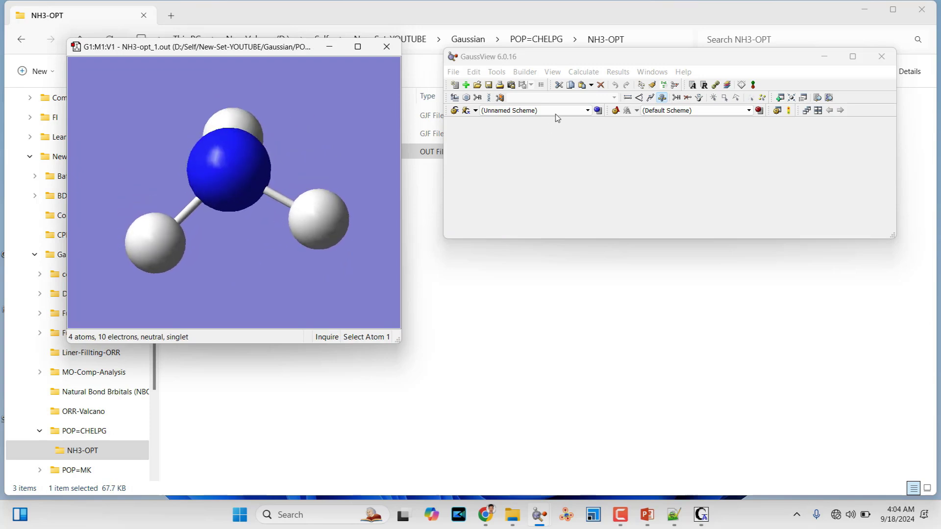
- Open the Vibrations results for the optimized ammonia and check the frequency list for imaginary modes
{"action": "left_click", "coordinate": [617, 72]}
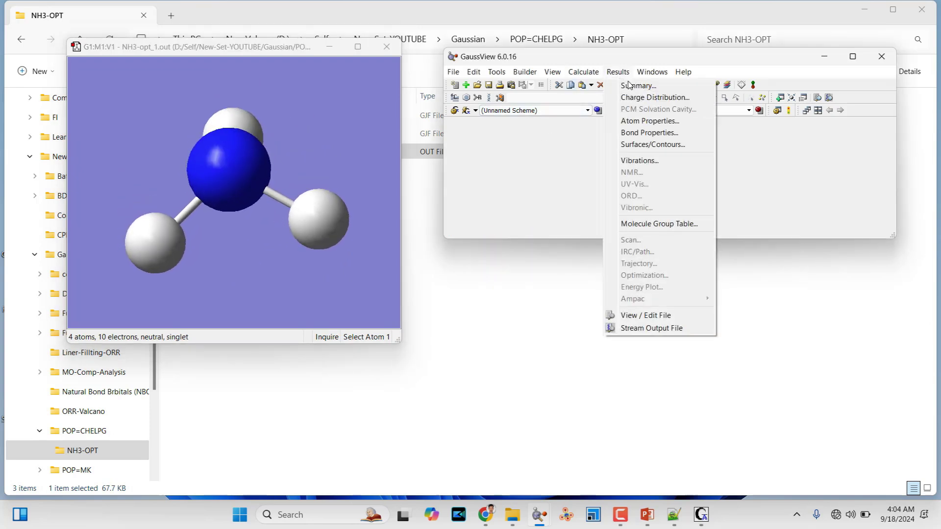
{"action": "left_click", "coordinate": [647, 161]}
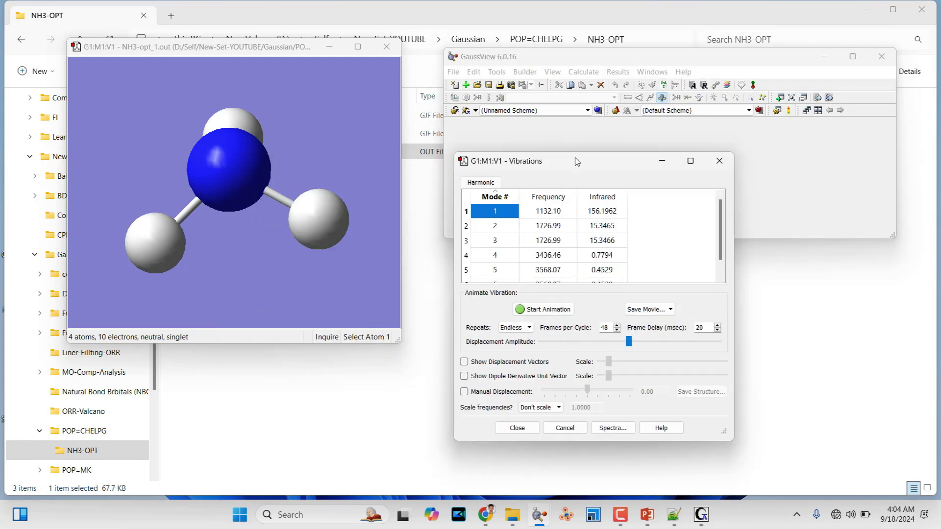
{"action": "scroll", "coordinate": [573, 217], "scroll_direction": "down", "scroll_amount": 1}
{"action": "scroll", "coordinate": [573, 217], "scroll_direction": "up", "scroll_amount": 1}
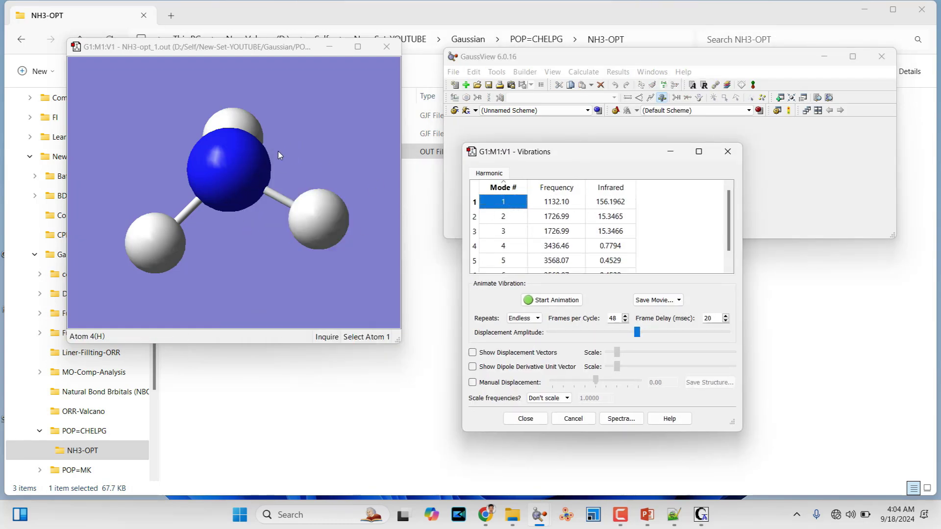
- Animate the ammonia vibrations and view modes 1 through 5 one after another
{"action": "left_click", "coordinate": [553, 300]}
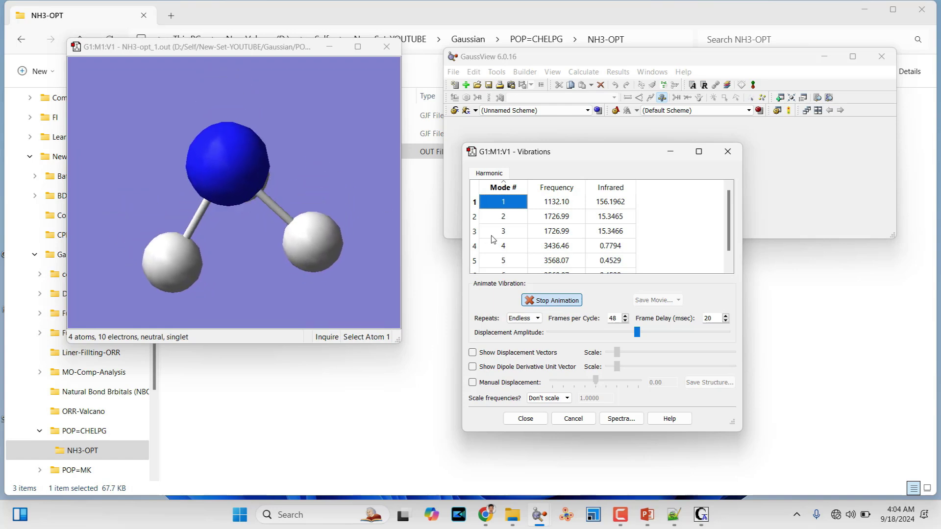
{"action": "left_click", "coordinate": [504, 216]}
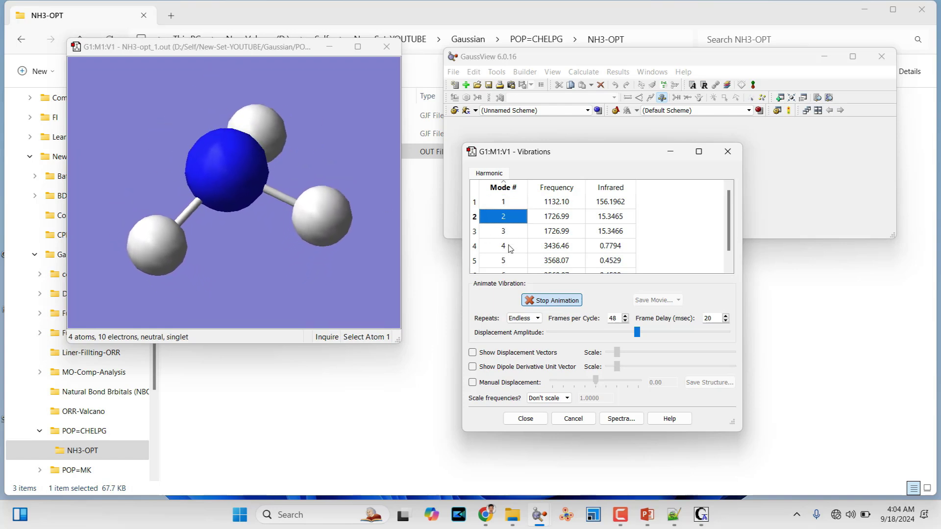
{"action": "left_click", "coordinate": [504, 231]}
{"action": "left_click", "coordinate": [503, 246]}
{"action": "left_click", "coordinate": [503, 262]}
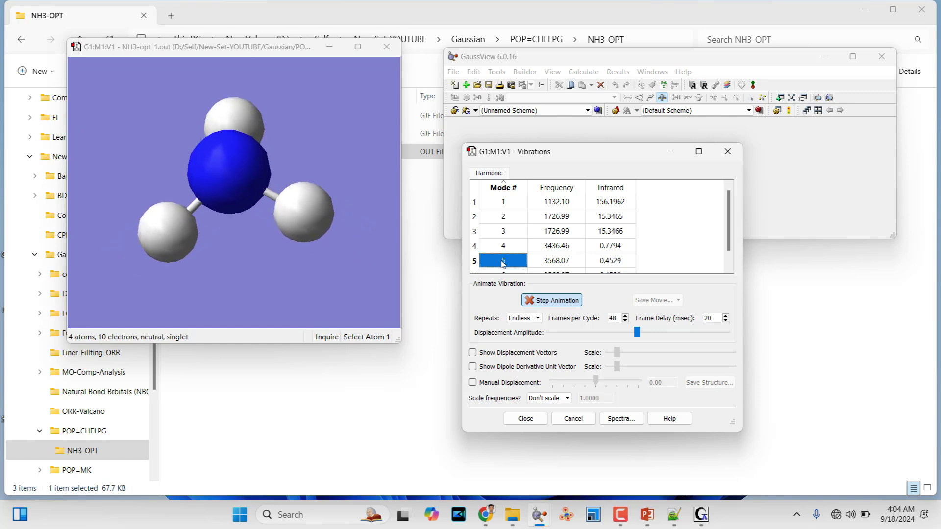
- Stop the vibration animation, close the Vibrations results and rotate the ammonia molecule
{"action": "left_click", "coordinate": [552, 300]}
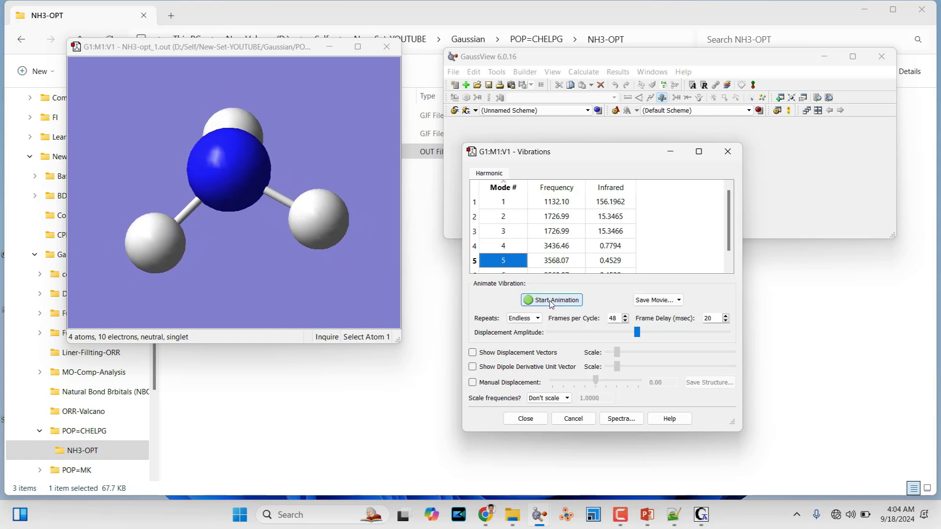
{"action": "left_click", "coordinate": [525, 419]}
{"action": "left_click_drag", "start_coordinate": [249, 142], "coordinate": [259, 172]}
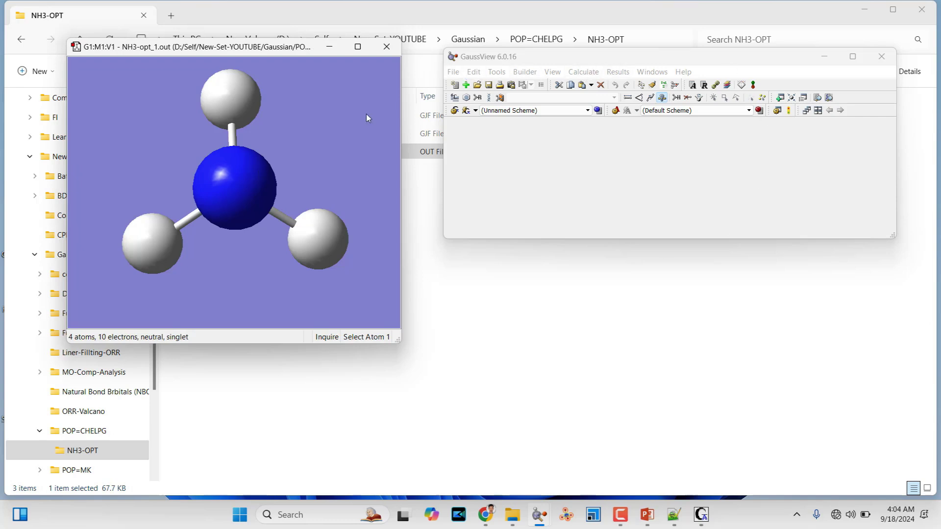
- Start saving the optimized structure and create a new folder named NH3- inside the NH3-OPT folder
{"action": "left_click", "coordinate": [453, 72]}
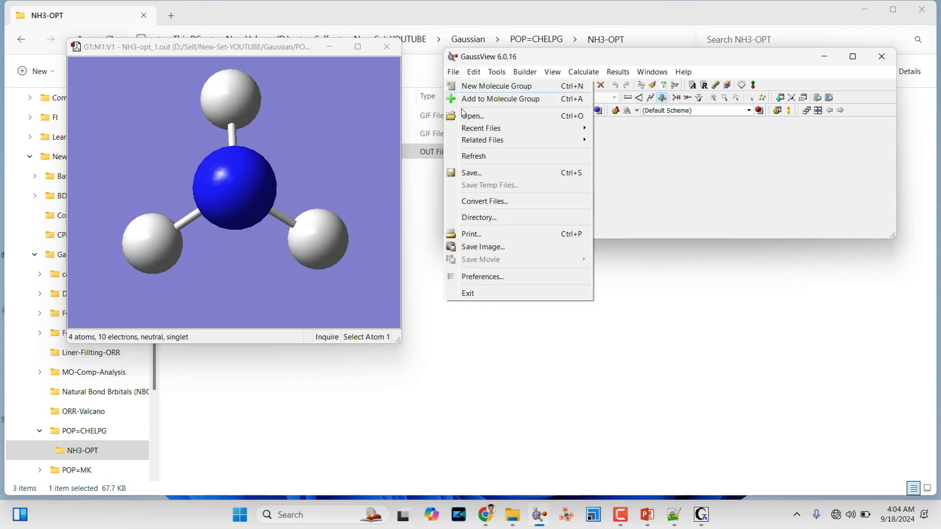
{"action": "left_click", "coordinate": [472, 173]}
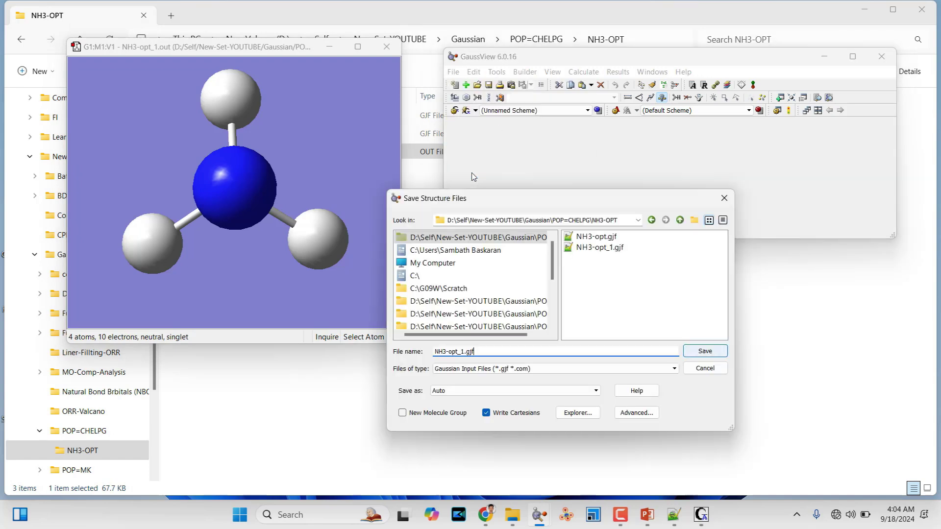
{"action": "left_click", "coordinate": [693, 224]}
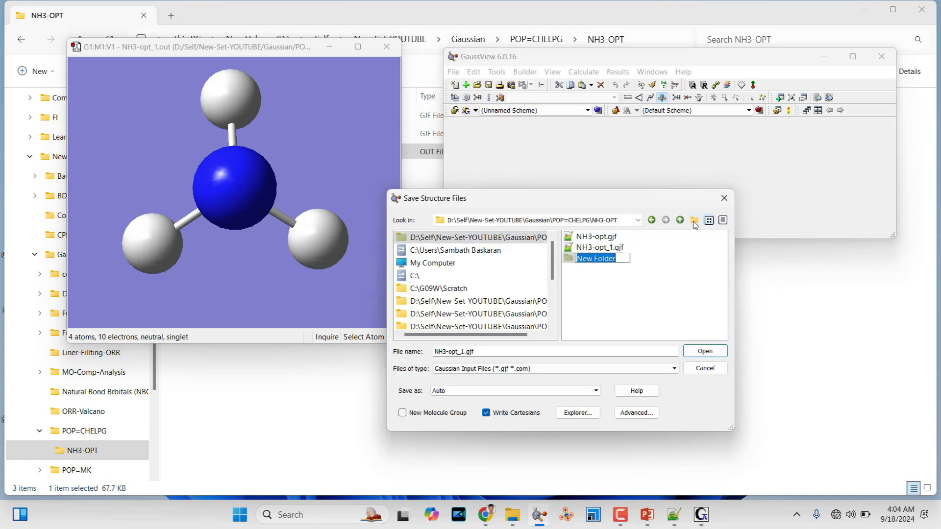
{"action": "type", "text": "N"}
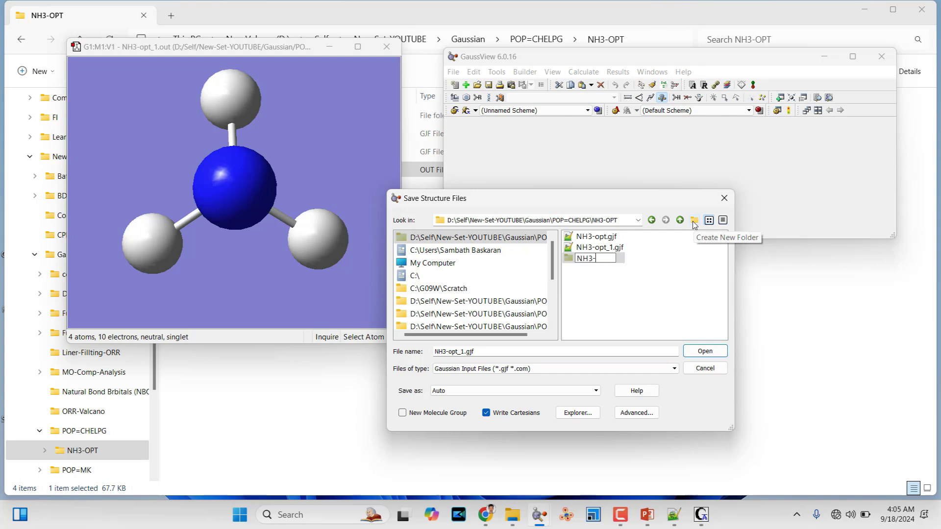
{"action": "type", "text": "H3-"}
{"action": "left_click", "coordinate": [657, 514]}
{"action": "left_click", "coordinate": [654, 516]}
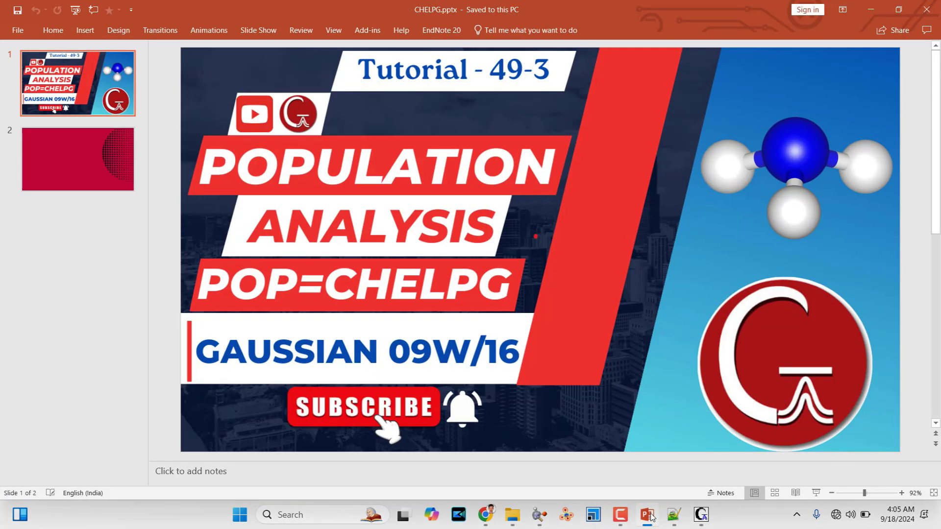
{"action": "left_click", "coordinate": [648, 514]}
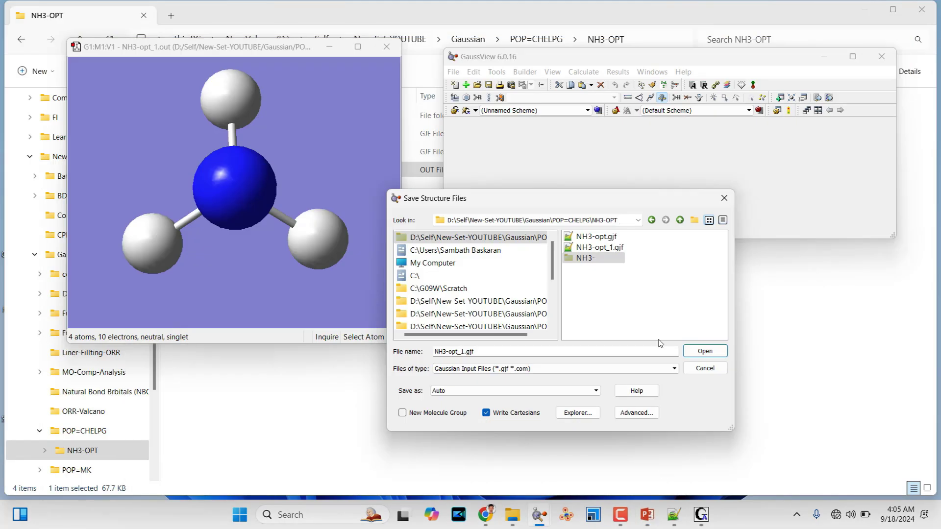
- Rename the new folder inside NH3-OPT as NH3-CHELPG
{"action": "left_click", "coordinate": [601, 259]}
{"action": "right_click", "coordinate": [598, 261]}
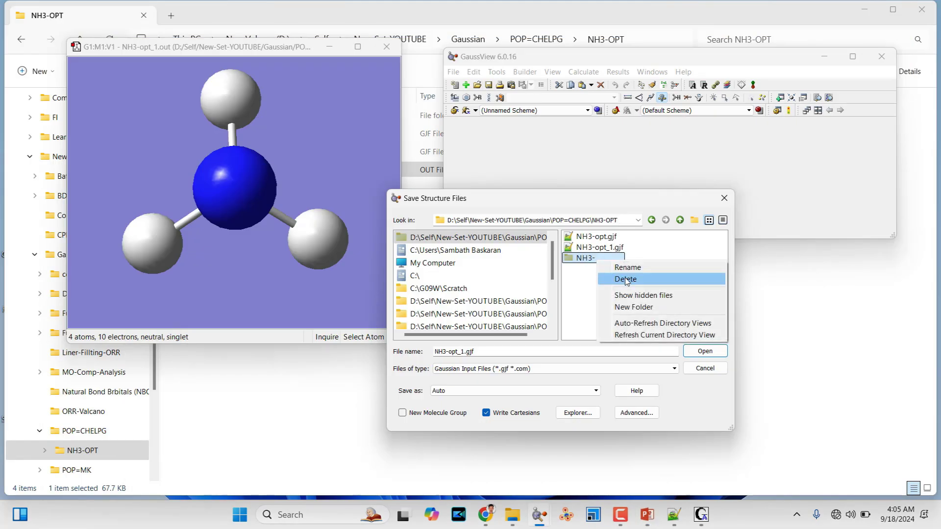
{"action": "left_click", "coordinate": [627, 267]}
{"action": "left_click", "coordinate": [604, 259]}
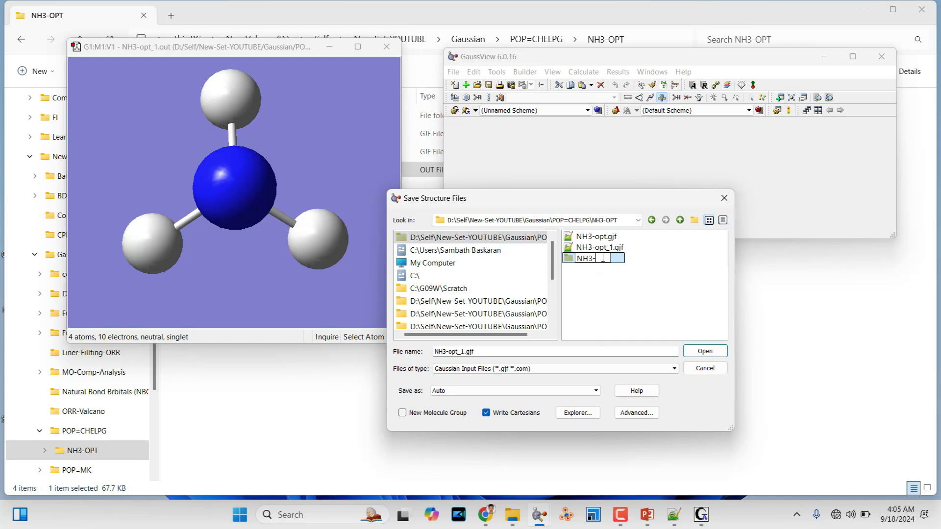
{"action": "type", "text": "CHELPG"}
{"action": "key", "text": "Return"}
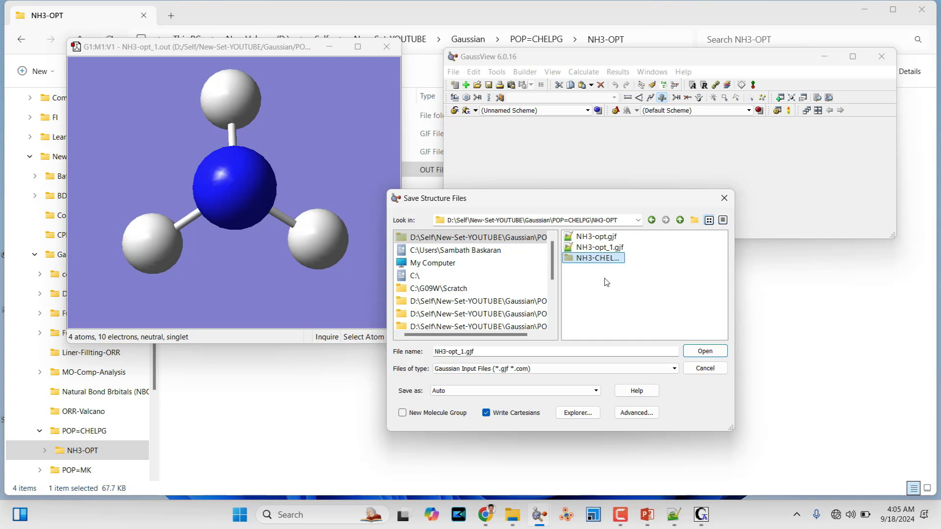
- Save the structure as NH3-opt_1.gjf in NH3-CHELPG, close the molecule window and open that folder in File Explorer
{"action": "double_click", "coordinate": [601, 259]}
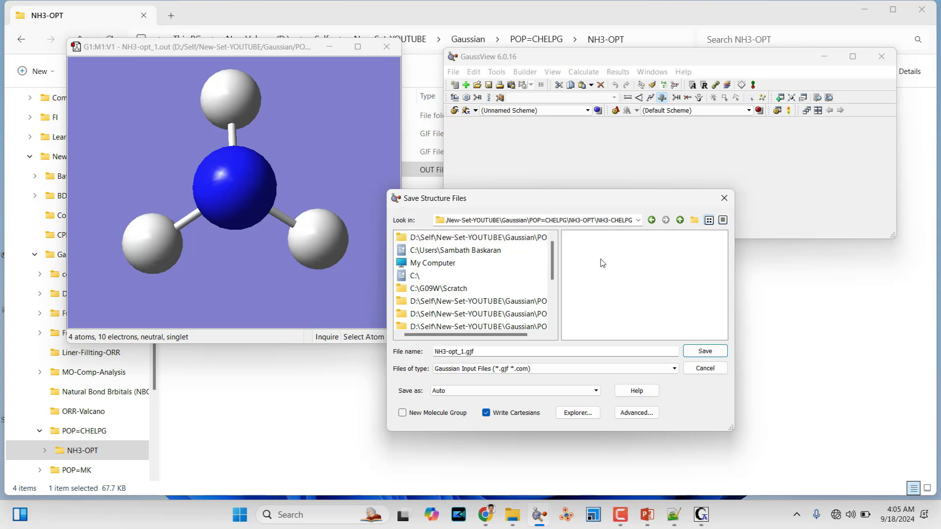
{"action": "left_click", "coordinate": [463, 352]}
{"action": "left_click", "coordinate": [711, 355]}
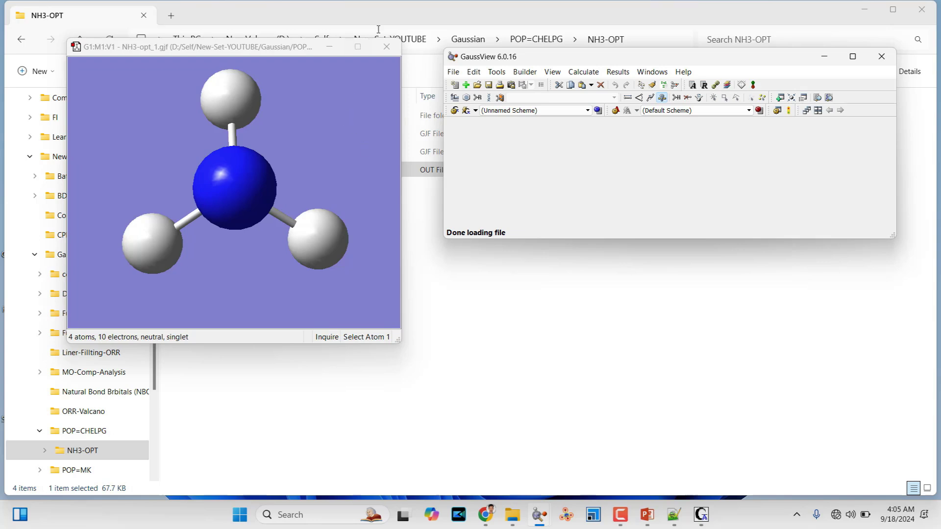
{"action": "left_click", "coordinate": [386, 47]}
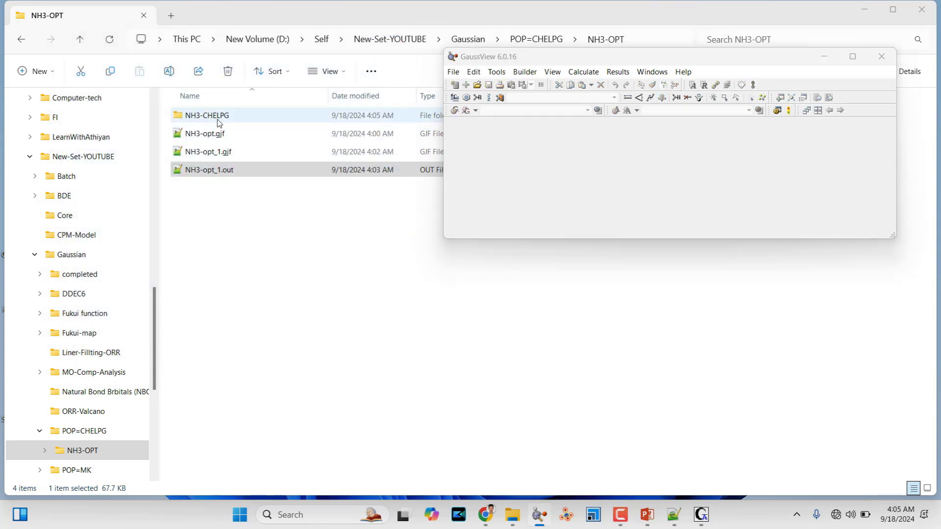
{"action": "double_click", "coordinate": [217, 118]}
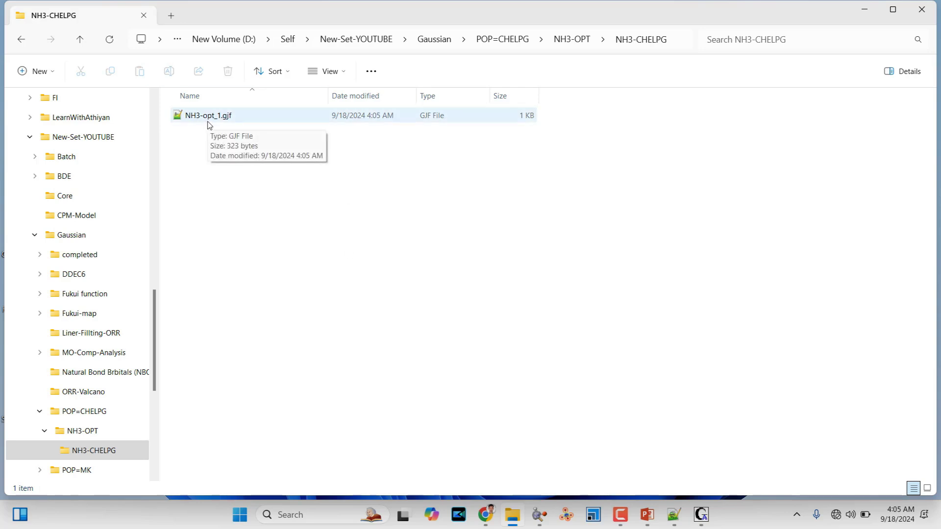
- Switch to Gaussian 09W, open the existing job for modification and replace opt freq in its route section with POP=CHELPG
{"action": "left_click", "coordinate": [702, 516]}
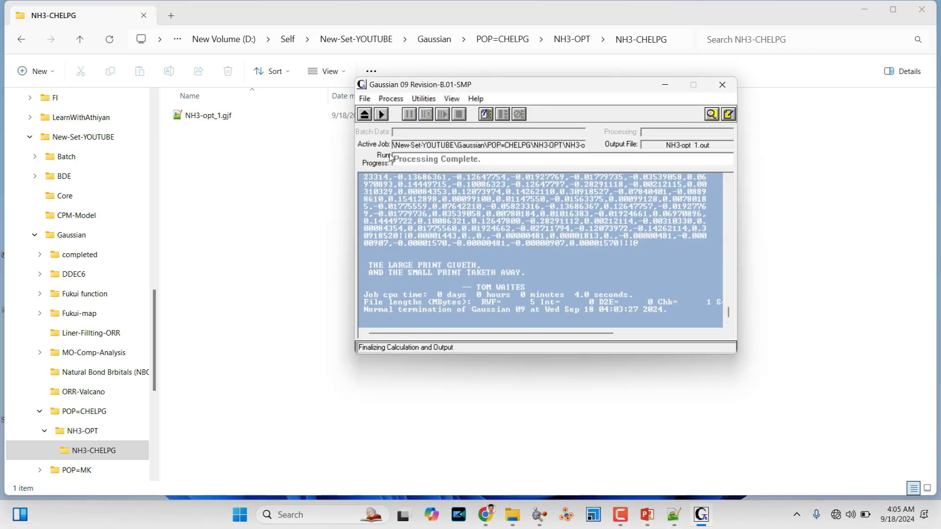
{"action": "left_click", "coordinate": [365, 99]}
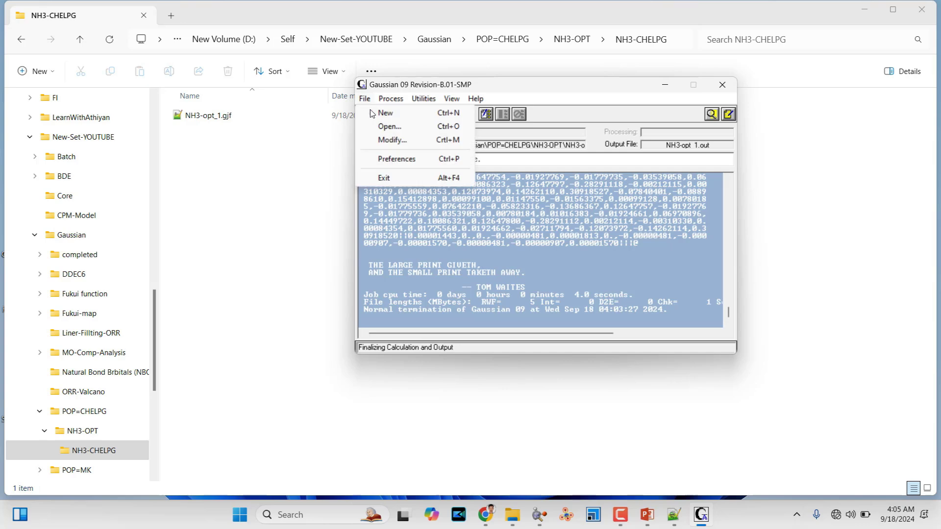
{"action": "left_click", "coordinate": [392, 140]}
{"action": "left_click_drag", "start_coordinate": [505, 209], "coordinate": [553, 214]}
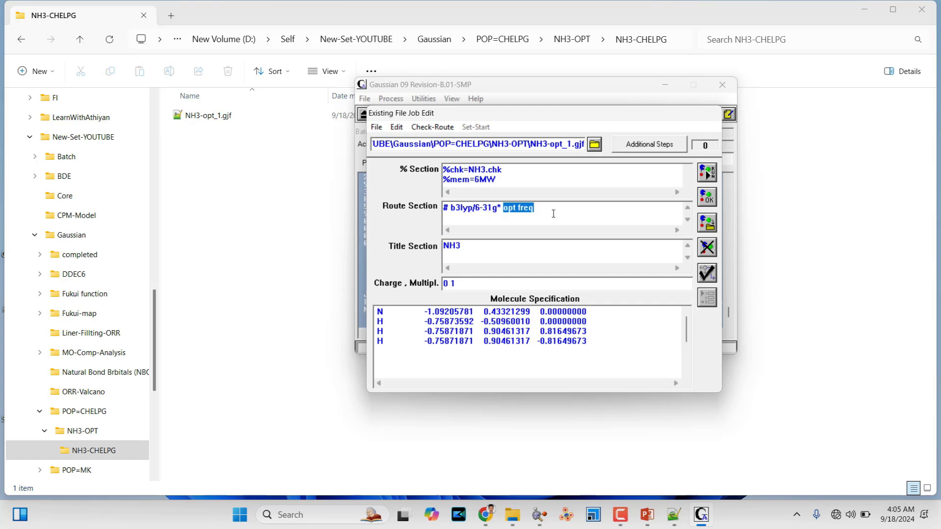
{"action": "type", "text": "POP=CHELPG"}
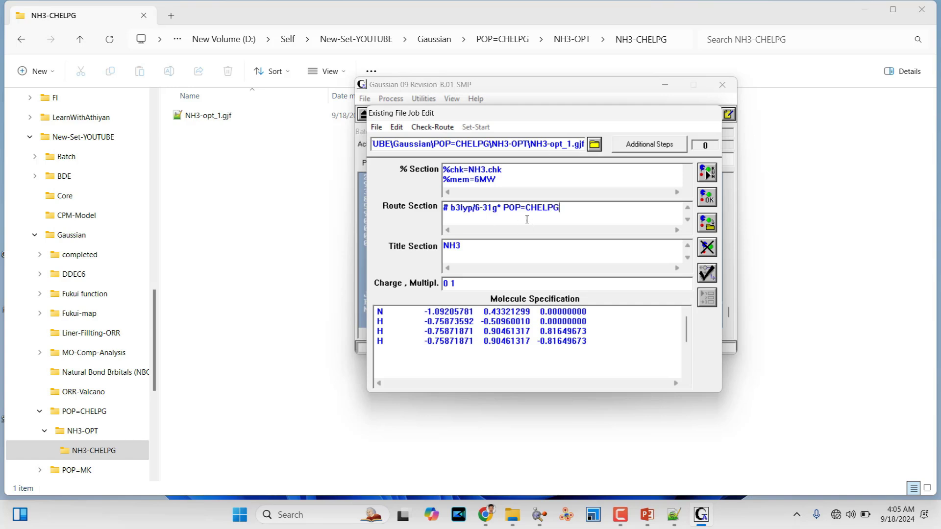
- Set the checkpoint file to NH3_CHELPG.chk and the job title to NH3_CHELPG
{"action": "left_click", "coordinate": [485, 169]}
{"action": "type", "text": "_CHELPG"}
{"action": "left_click", "coordinate": [468, 249]}
{"action": "type", "text": "_CHELPG"}
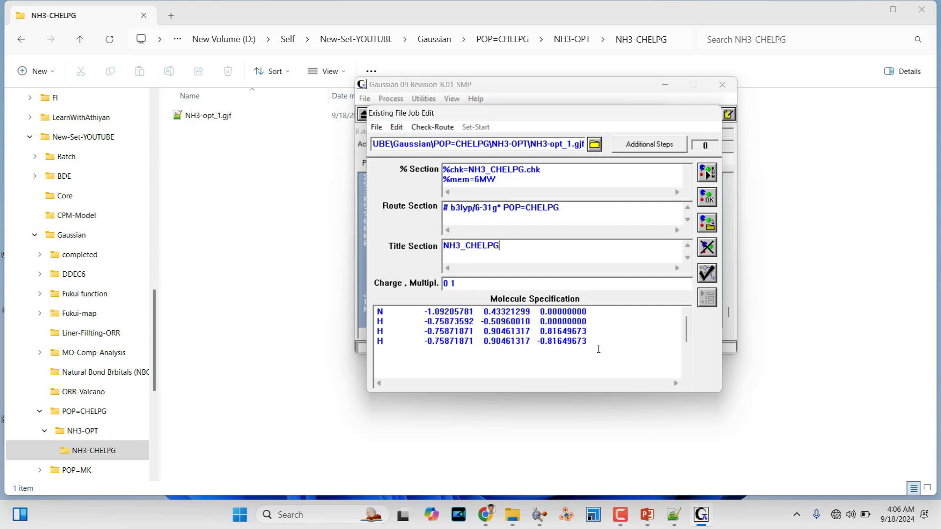
- Replace the job's molecule specification with the N and H coordinates copied from NH3-opt_1.gjf in the NH3-CHELPG folder
{"action": "left_click_drag", "start_coordinate": [598, 349], "coordinate": [351, 310]}
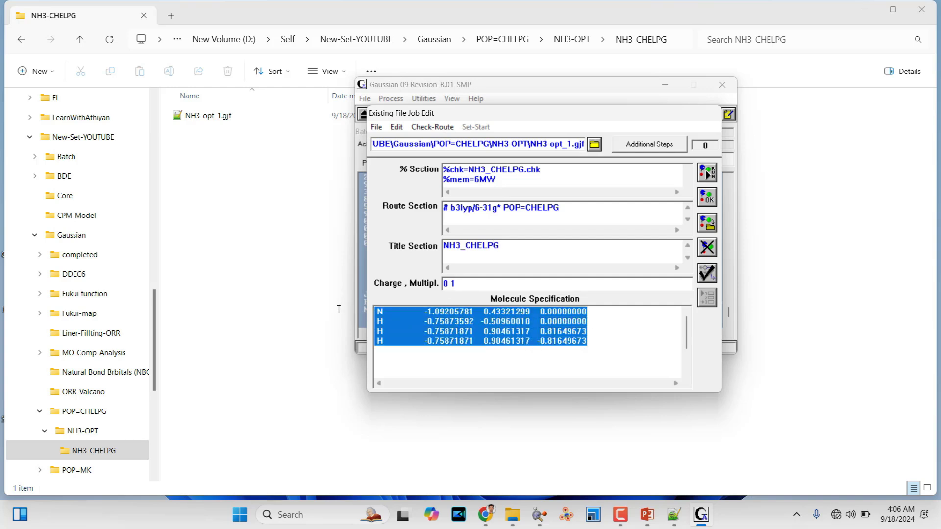
{"action": "key", "text": "Delete"}
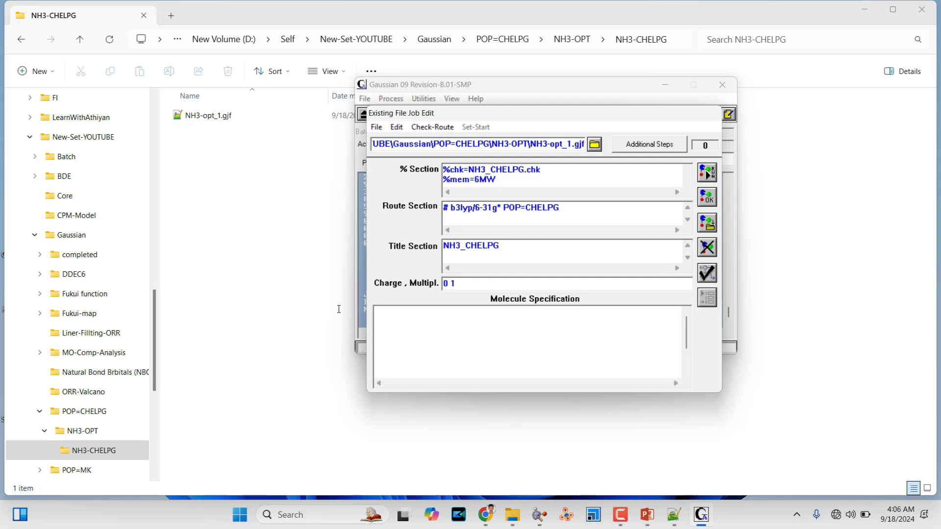
{"action": "double_click", "coordinate": [208, 120]}
{"action": "left_click_drag", "start_coordinate": [467, 209], "coordinate": [40, 171]}
{"action": "key", "text": "ctrl+c"}
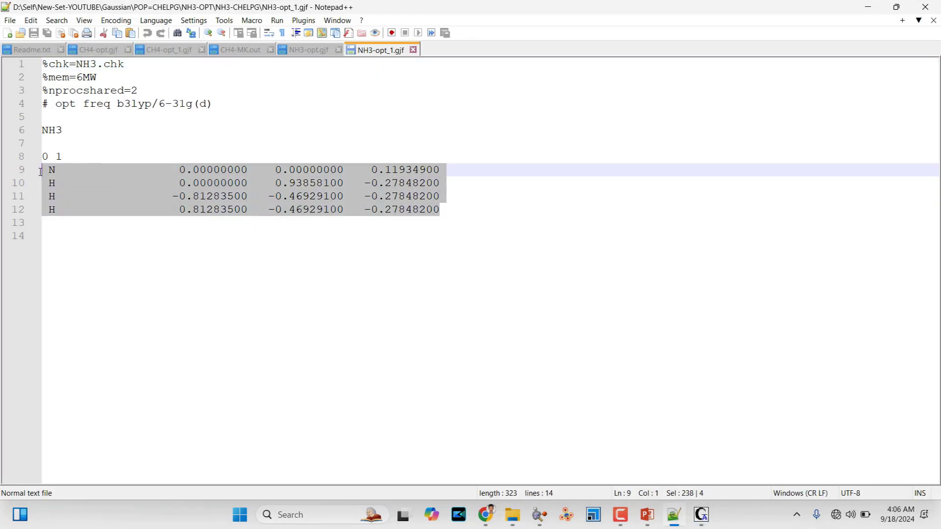
{"action": "left_click", "coordinate": [701, 514]}
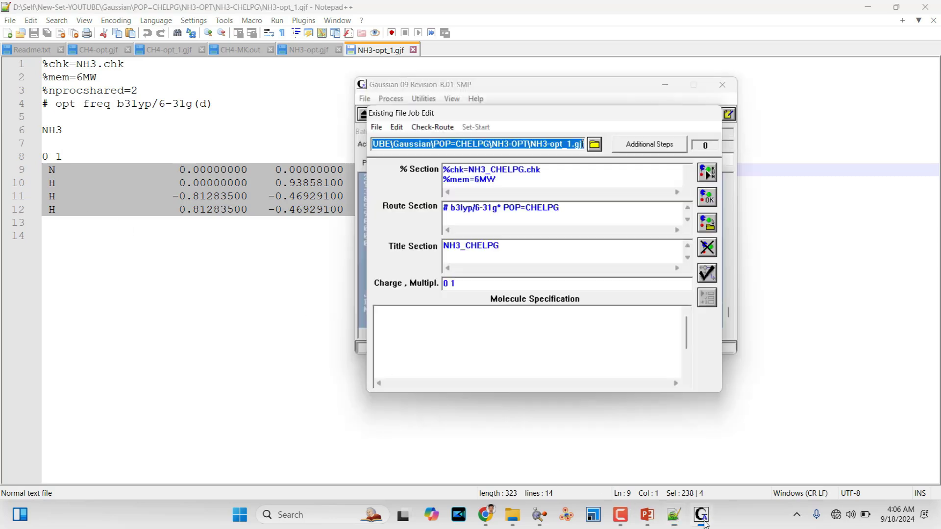
{"action": "left_click", "coordinate": [386, 320]}
{"action": "key", "text": "ctrl+v"}
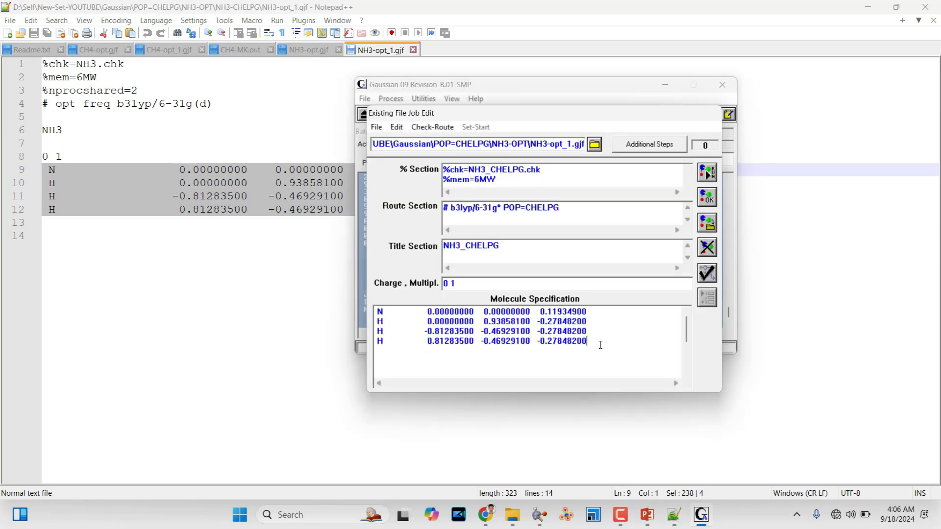
- Add several blank lines after the last hydrogen's coordinates in the molecule specification
{"action": "key", "text": "Return"}
{"action": "key", "text": "Return"}
{"action": "key", "text": "Return"}
{"action": "key", "text": "Return"}
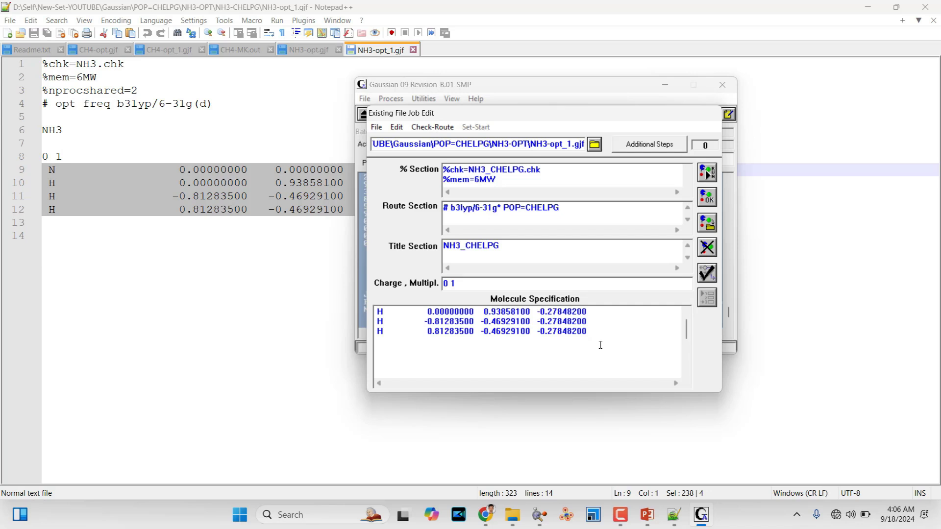
{"action": "key", "text": "Return"}
{"action": "key", "text": "Return"}
{"action": "key", "text": "Return"}
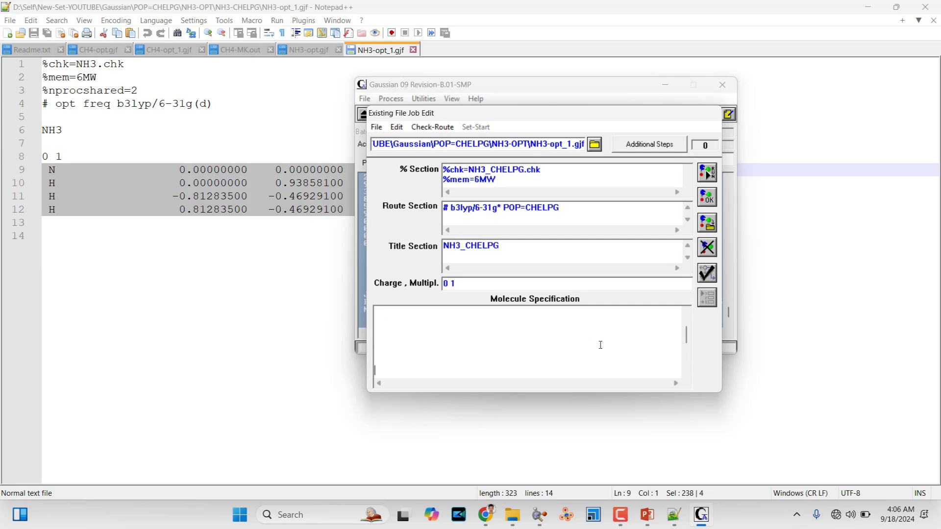
{"action": "scroll", "coordinate": [635, 313], "scroll_direction": "up", "scroll_amount": 3}
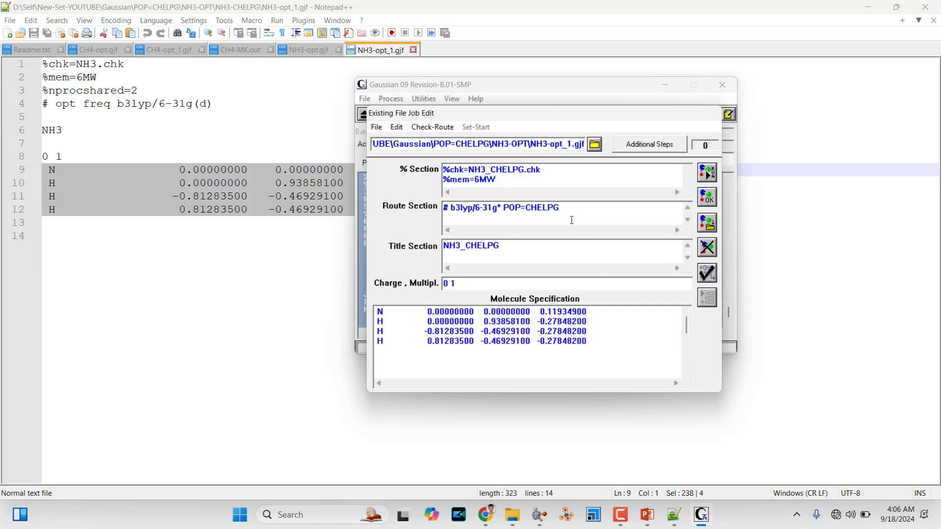
- Review the % Section and highlight its %nprocshared line
{"action": "scroll", "coordinate": [512, 182], "scroll_direction": "down", "scroll_amount": 1}
{"action": "scroll", "coordinate": [512, 182], "scroll_direction": "up", "scroll_amount": 1}
{"action": "scroll", "coordinate": [512, 181], "scroll_direction": "down", "scroll_amount": 1}
{"action": "left_click_drag", "start_coordinate": [500, 177], "coordinate": [426, 199]}
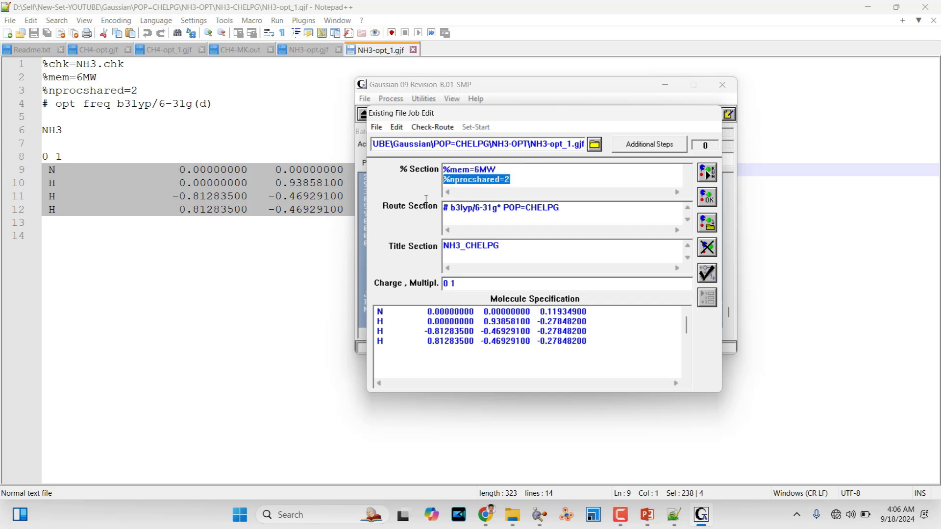
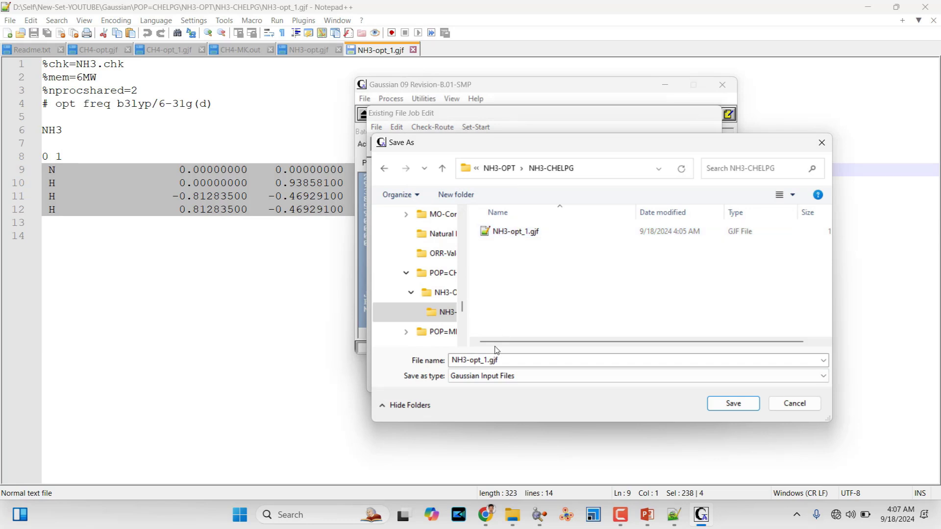
- Save the modified job as NH3-CHELPG.gjf in the NH3-CHELPG folder
{"action": "double_click", "coordinate": [475, 361]}
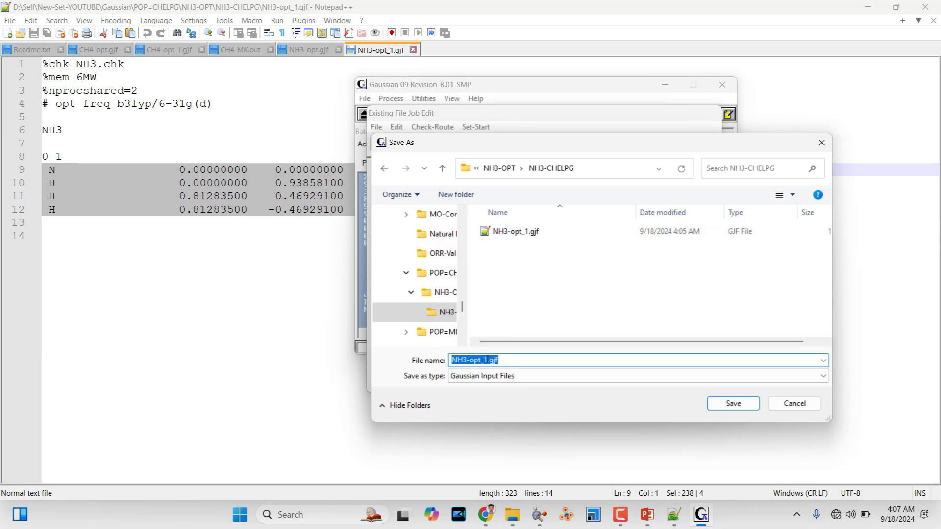
{"action": "left_click", "coordinate": [493, 360]}
{"action": "key", "text": "BackSpace"}
{"action": "key", "text": "BackSpace"}
{"action": "key", "text": "BackSpace"}
{"action": "key", "text": "BackSpace"}
{"action": "key", "text": "BackSpace"}
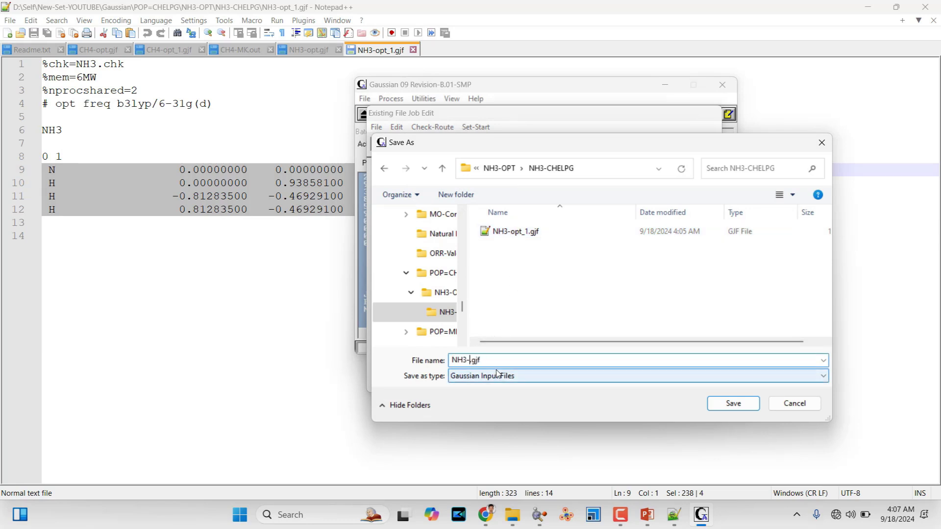
{"action": "type", "text": "CHELPG"}
{"action": "left_click", "coordinate": [737, 405]}
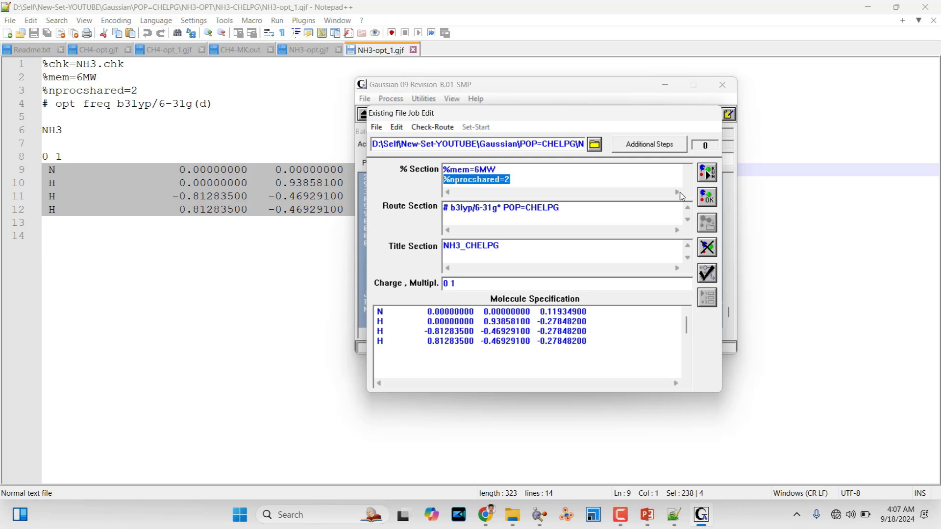
- Run the NH3-CHELPG job, saving its output as NH3-CHELPG.out in the NH3-CHELPG folder under POP=CHELPG\NH3-OPT
{"action": "left_click", "coordinate": [709, 173]}
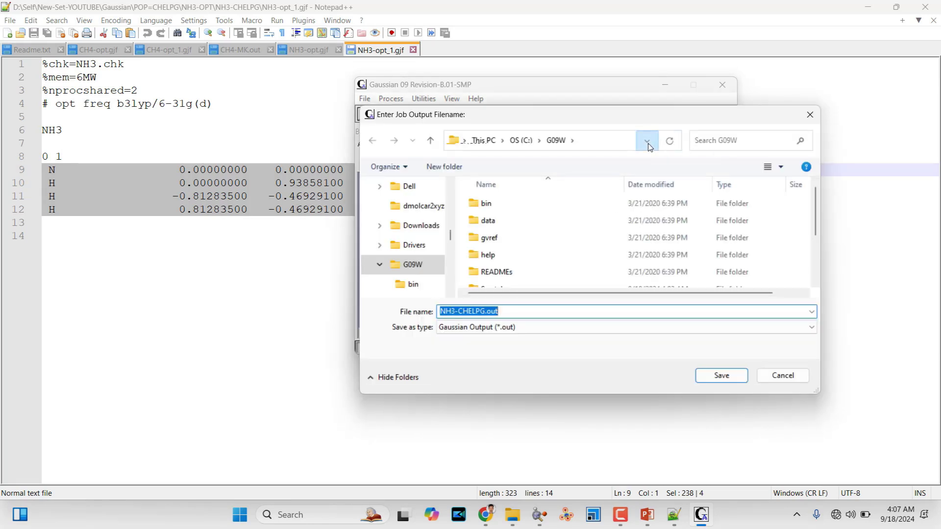
{"action": "left_click", "coordinate": [648, 143]}
{"action": "left_click", "coordinate": [631, 157]}
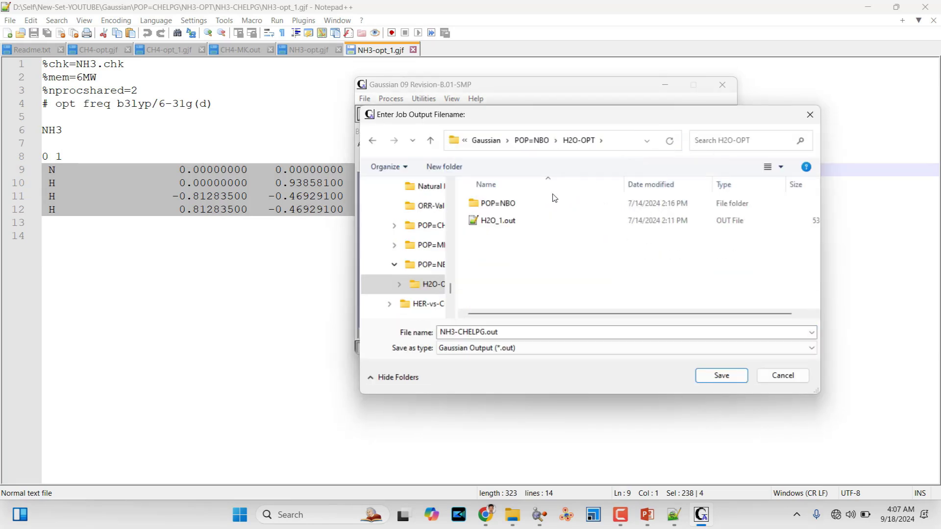
{"action": "left_click", "coordinate": [487, 141]}
{"action": "left_click", "coordinate": [516, 270]}
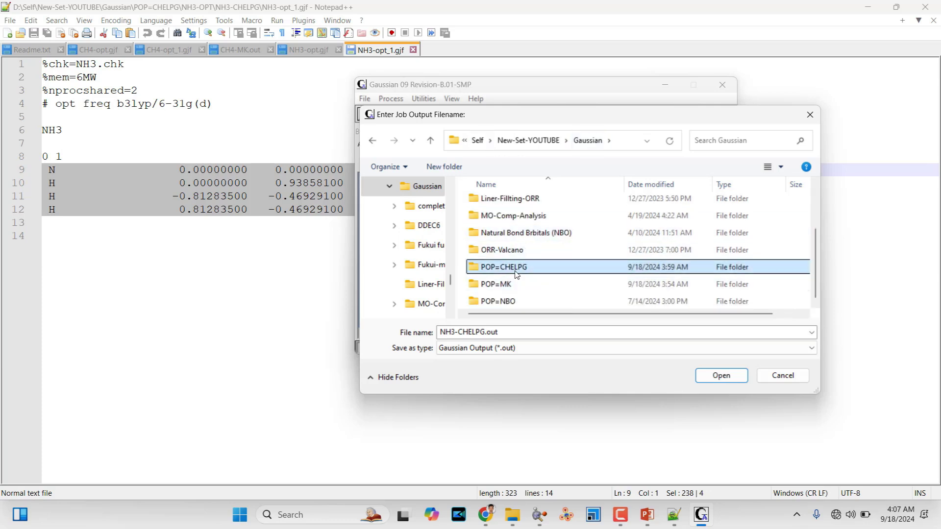
{"action": "double_click", "coordinate": [515, 273]}
{"action": "left_click", "coordinate": [505, 205]}
{"action": "double_click", "coordinate": [505, 205]}
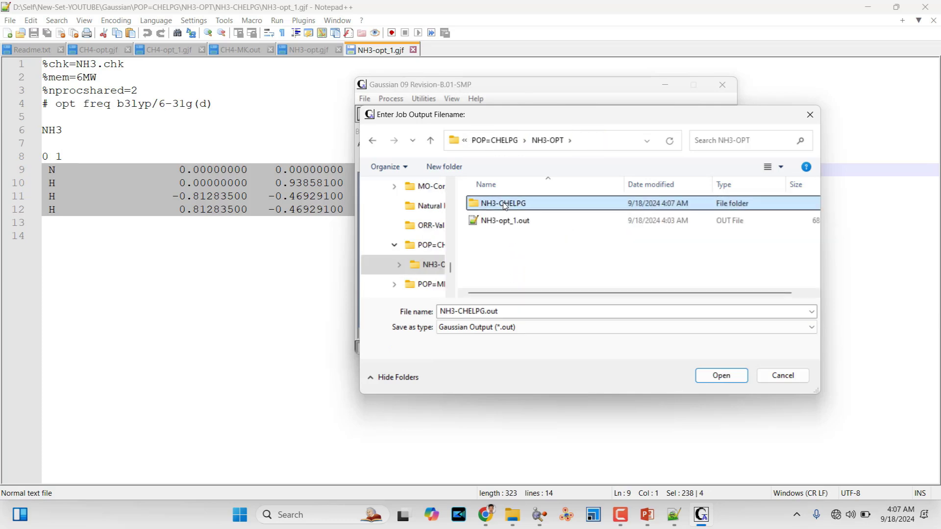
{"action": "double_click", "coordinate": [504, 205]}
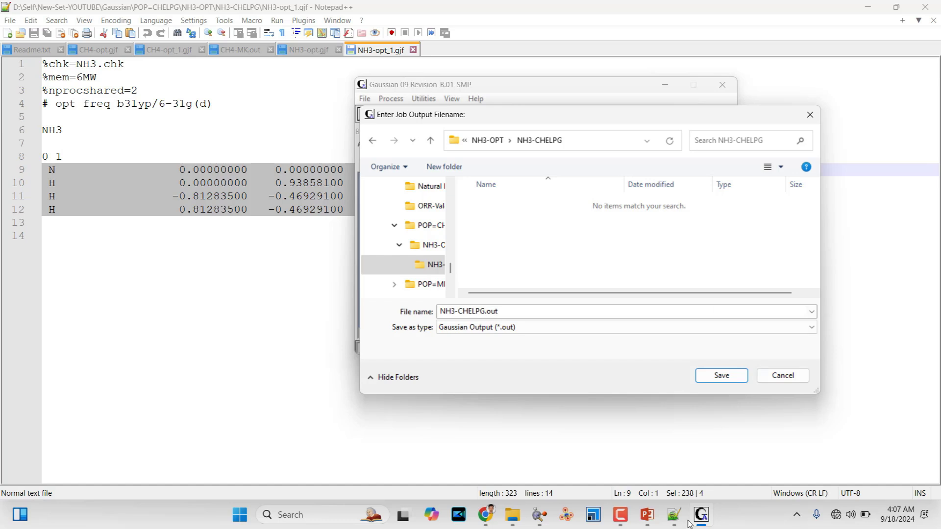
{"action": "left_click", "coordinate": [653, 523]}
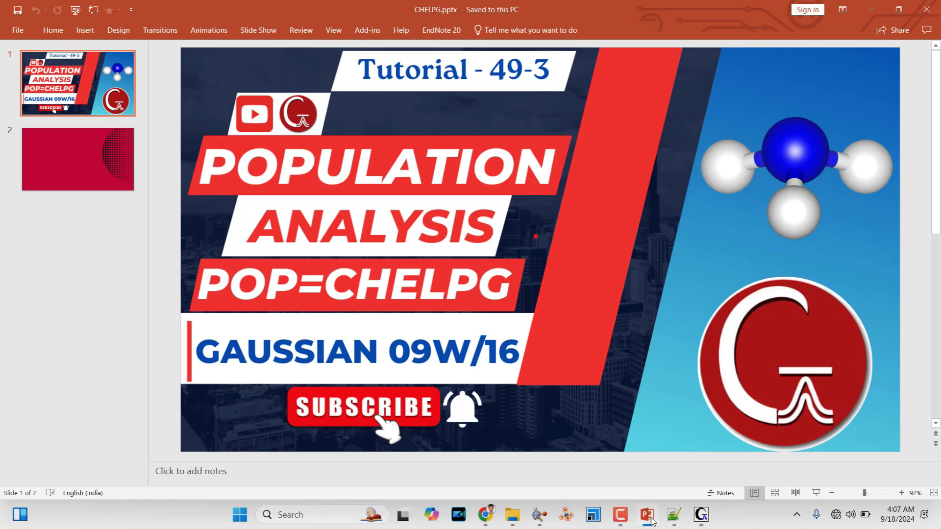
{"action": "left_click", "coordinate": [648, 515]}
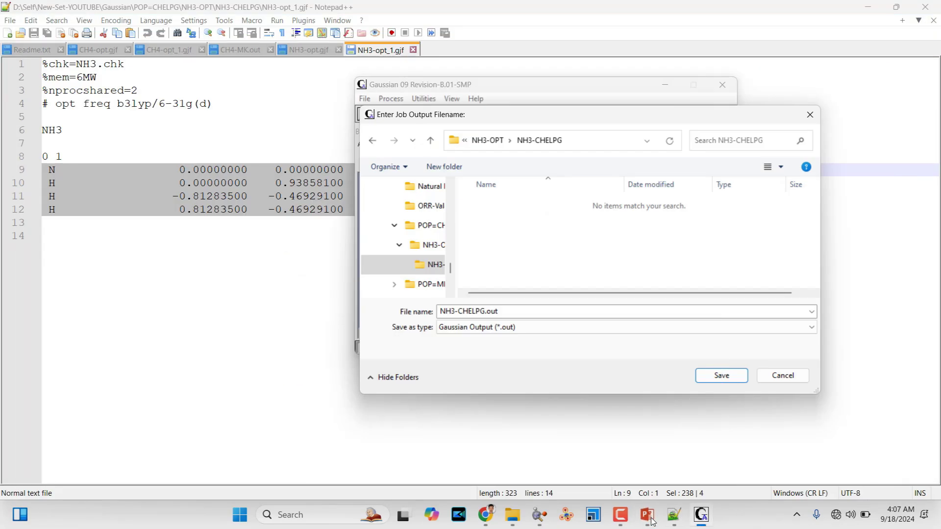
{"action": "left_click", "coordinate": [710, 377]}
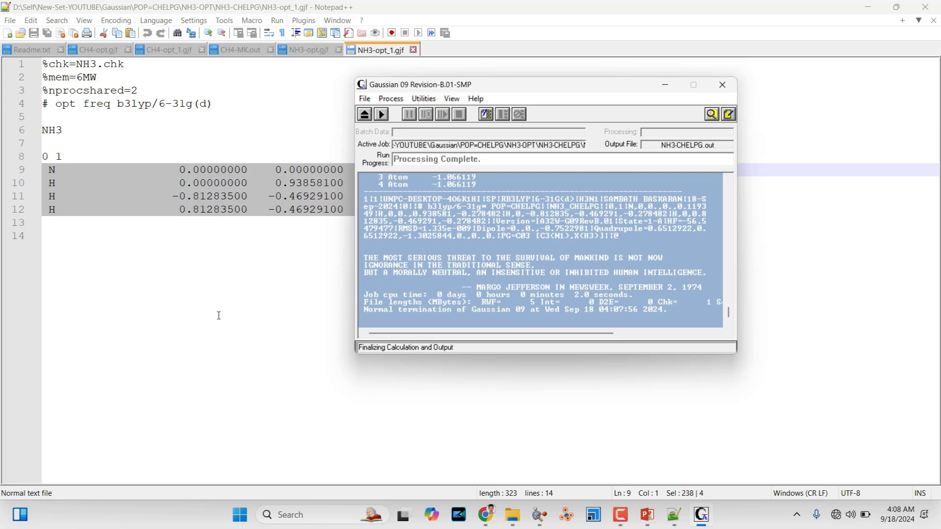
- Open NH3-CHELPG.out from the NH3-CHELPG folder in Notepad++
{"action": "left_click", "coordinate": [215, 292]}
{"action": "left_click", "coordinate": [868, 7]}
{"action": "left_click", "coordinate": [272, 229]}
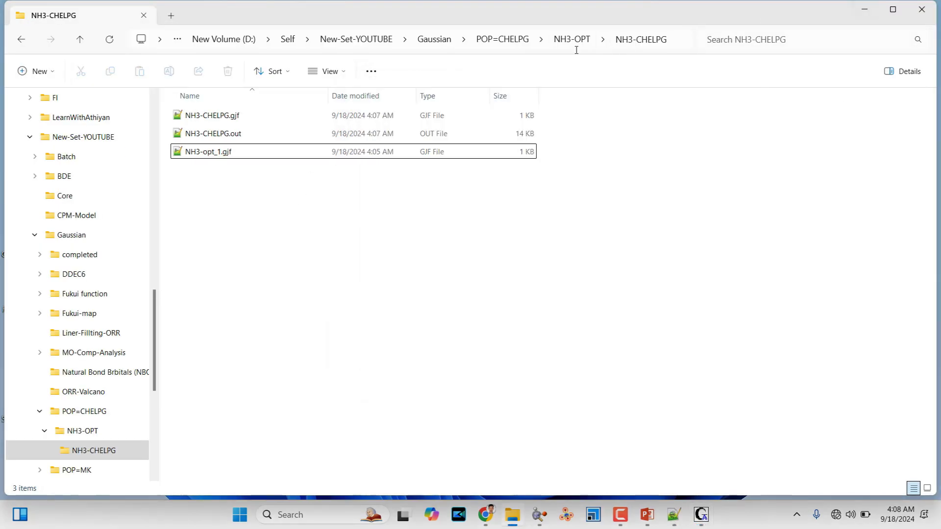
{"action": "left_click", "coordinate": [224, 134]}
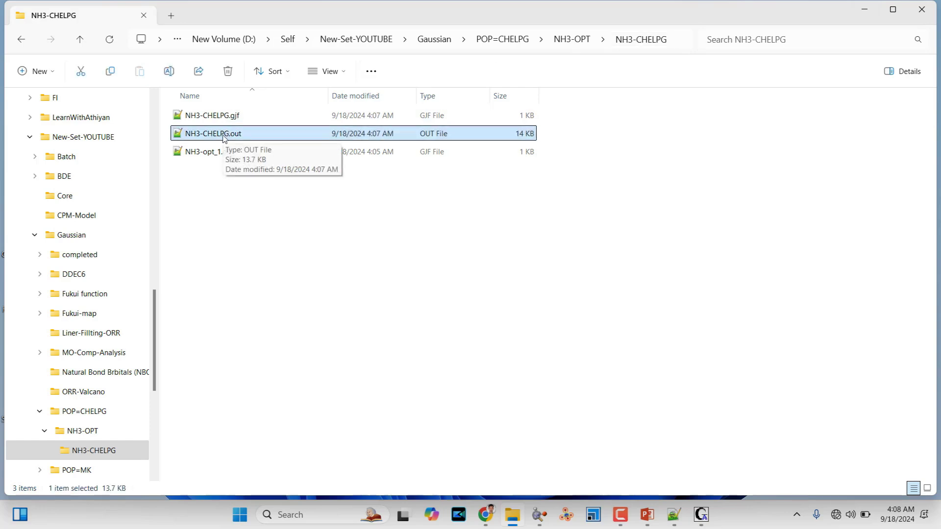
{"action": "right_click", "coordinate": [225, 139]}
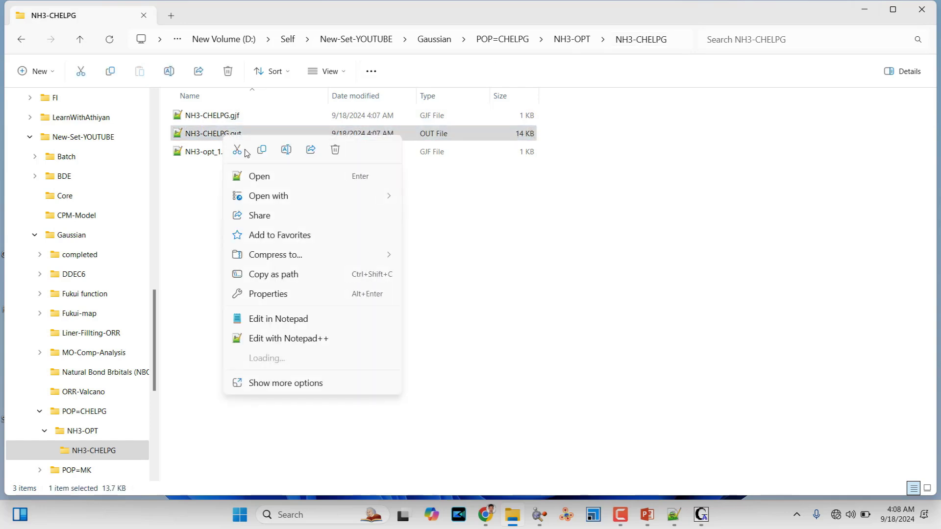
{"action": "left_click", "coordinate": [288, 339]}
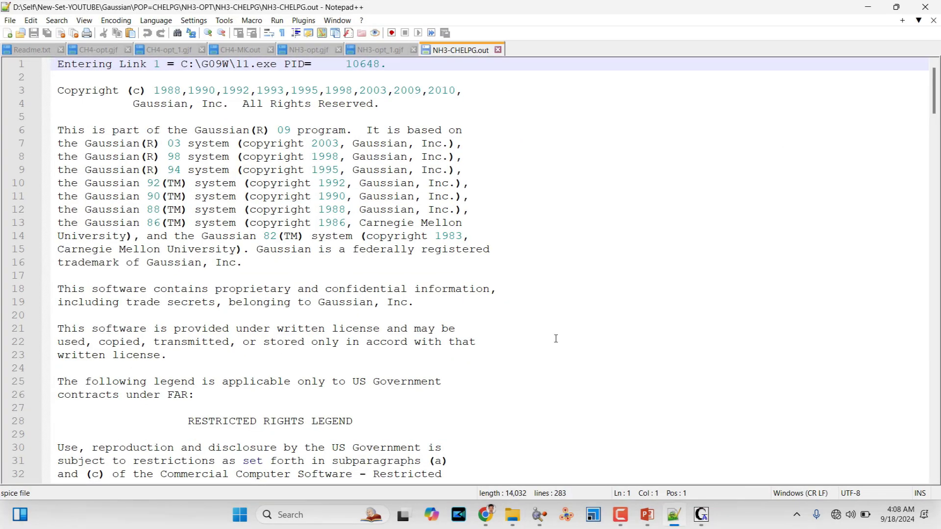
- Highlight the Breneman (CHELPG) radii line and the ESP-fit charges of the nitrogen and hydrogen atoms in the output
{"action": "left_click_drag", "start_coordinate": [936, 86], "coordinate": [920, 386]}
{"action": "left_click_drag", "start_coordinate": [58, 196], "coordinate": [255, 198]}
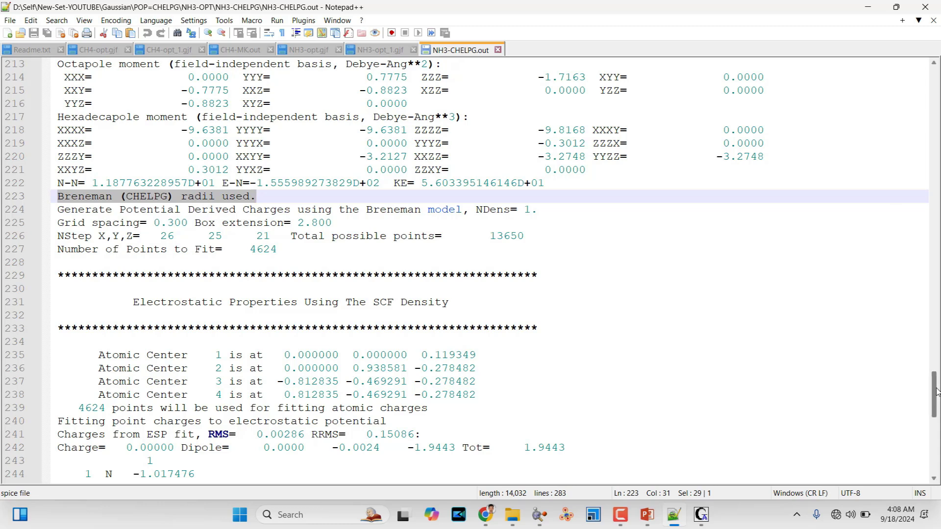
{"action": "left_click_drag", "start_coordinate": [937, 392], "coordinate": [939, 408]}
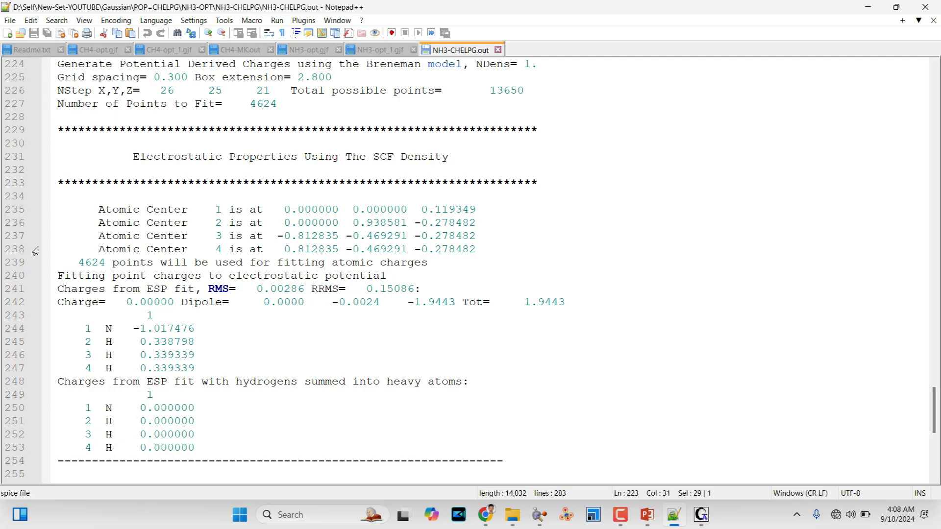
{"action": "left_click_drag", "start_coordinate": [82, 328], "coordinate": [205, 368]}
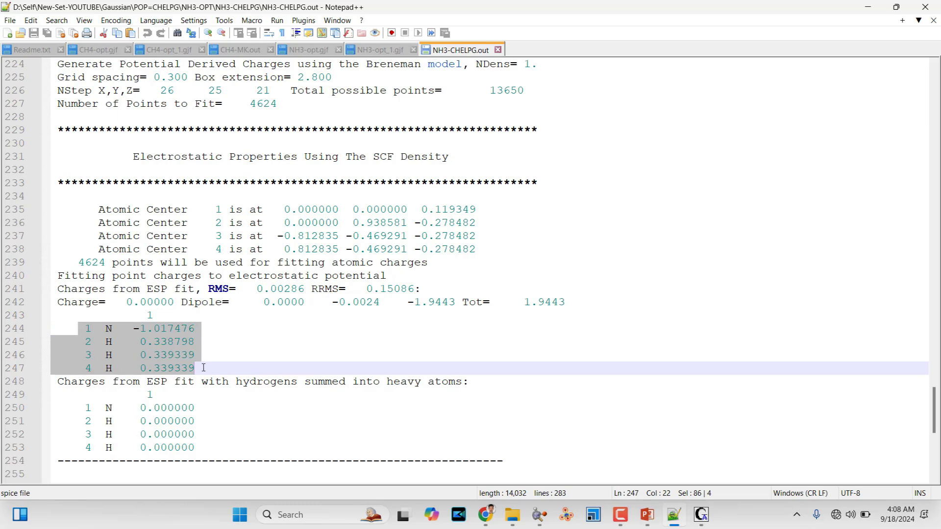
{"action": "left_click_drag", "start_coordinate": [106, 328], "coordinate": [207, 331]}
{"action": "left_click_drag", "start_coordinate": [106, 341], "coordinate": [204, 367]}
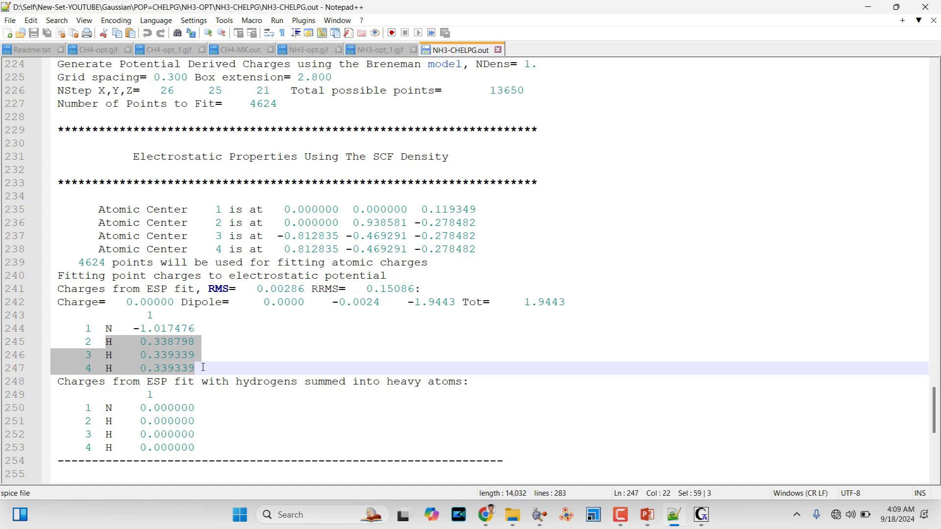
- Review the population analysis section and the end of the output, and minimize the output and folder windows
{"action": "scroll", "coordinate": [208, 224], "scroll_direction": "up", "scroll_amount": 20}
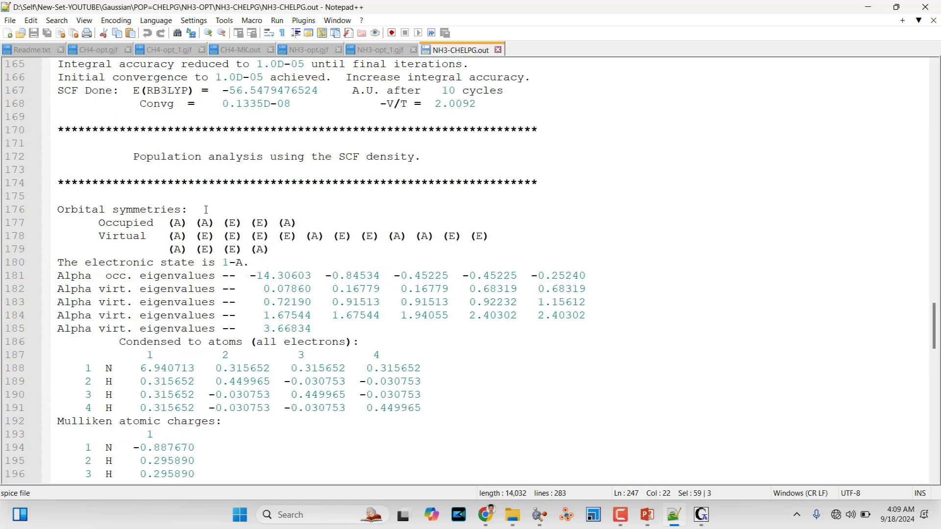
{"action": "scroll", "coordinate": [205, 210], "scroll_direction": "down", "scroll_amount": 20}
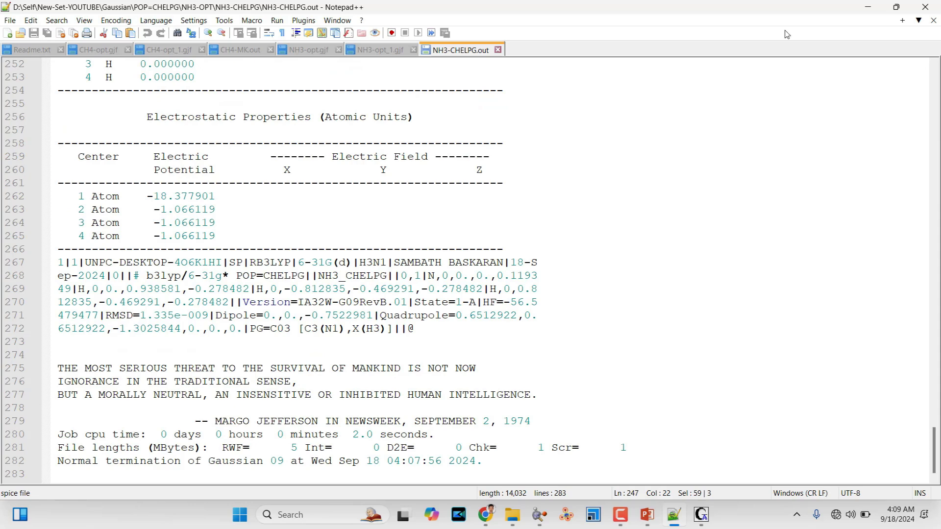
{"action": "left_click", "coordinate": [864, 7]}
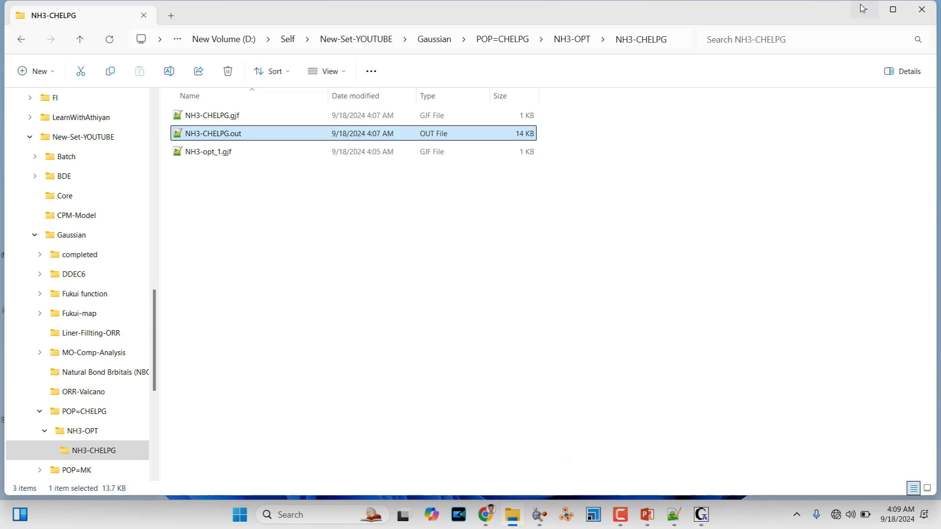
{"action": "left_click", "coordinate": [863, 9]}
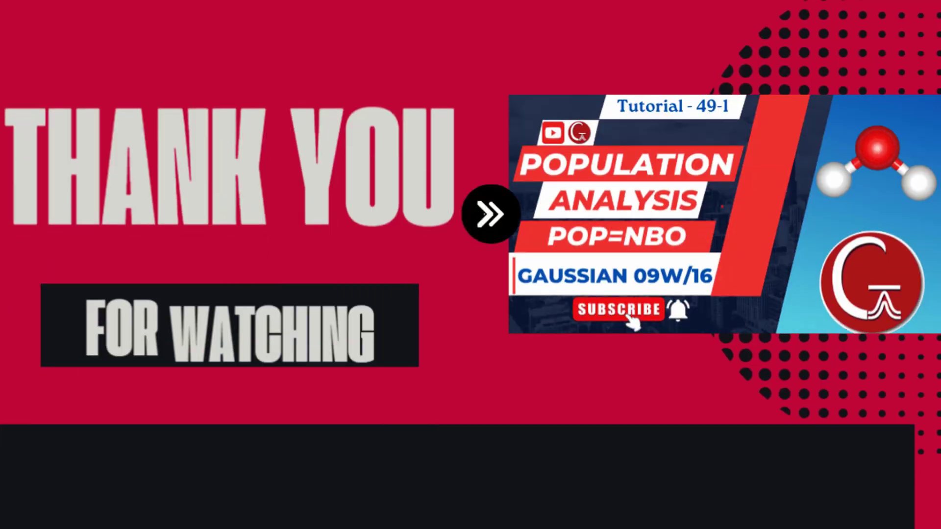